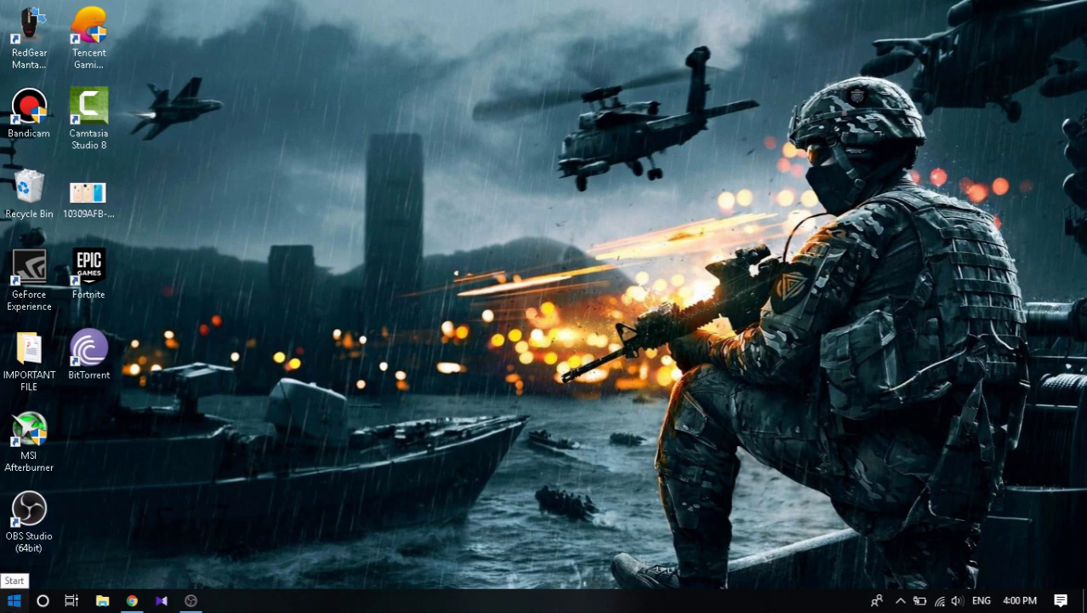
Launch Performance Monitor by searching 'PERFORMANCE' from the Start menu, and move its window into place.
{"action": "left_click", "coordinate": [14, 600]}
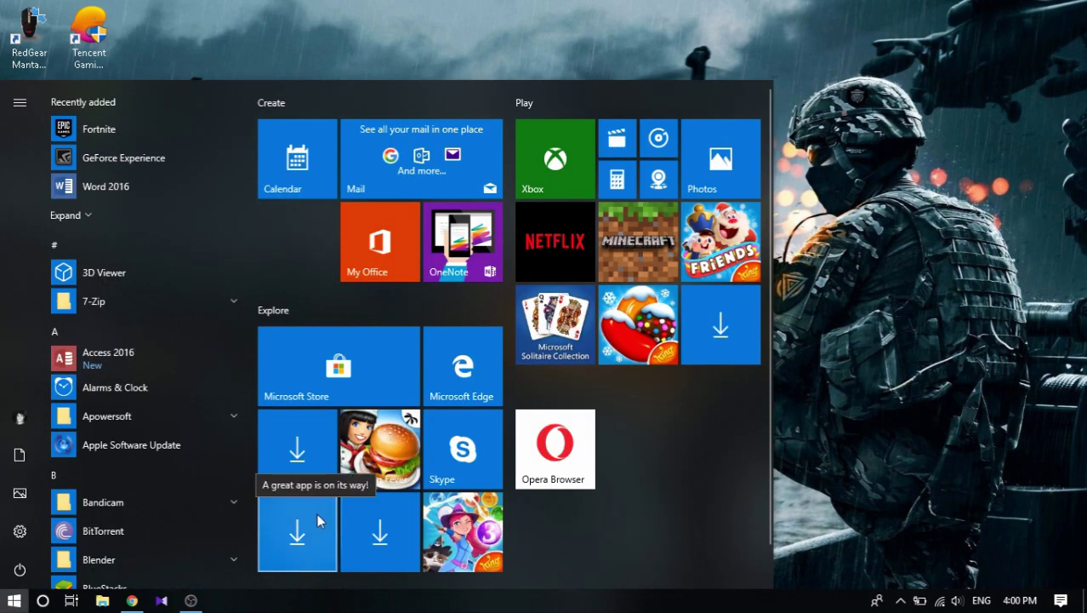
{"action": "type", "text": "PERFORMANCE"}
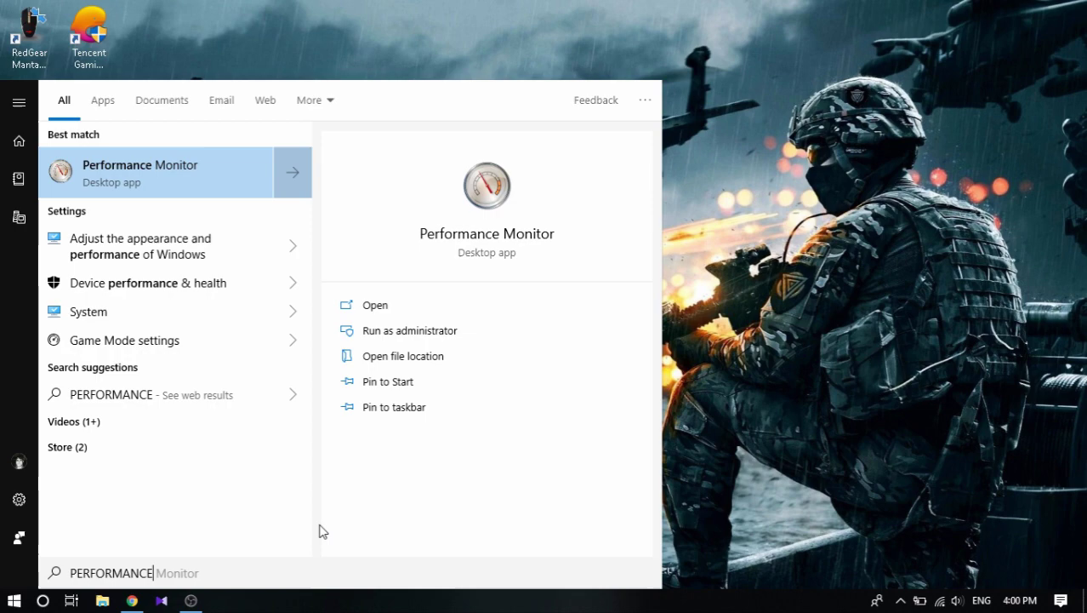
{"action": "left_click", "coordinate": [75, 175]}
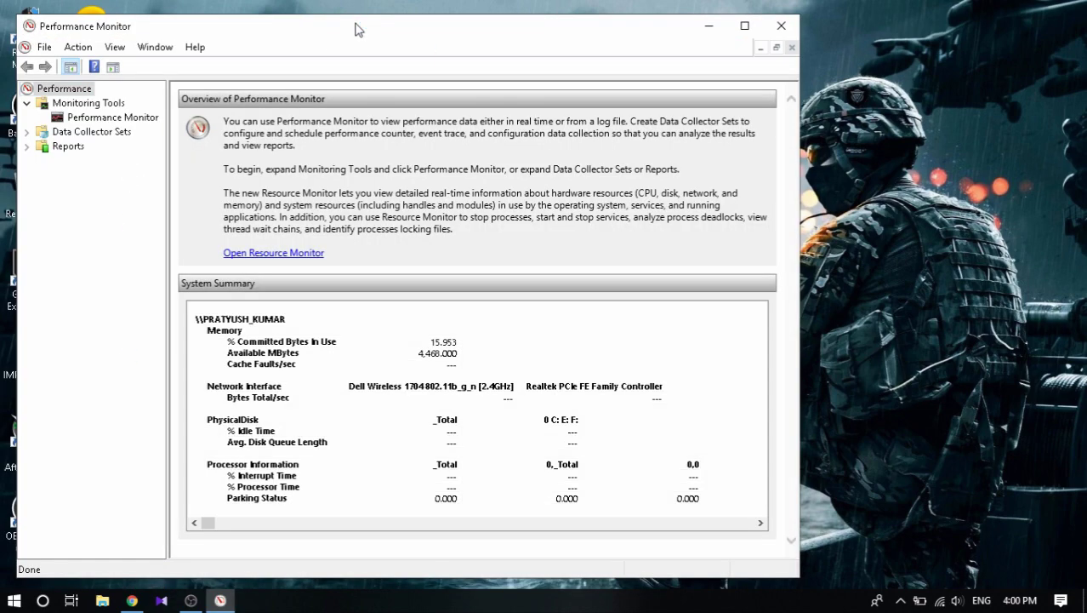
{"action": "left_click_drag", "start_coordinate": [359, 27], "coordinate": [485, 38]}
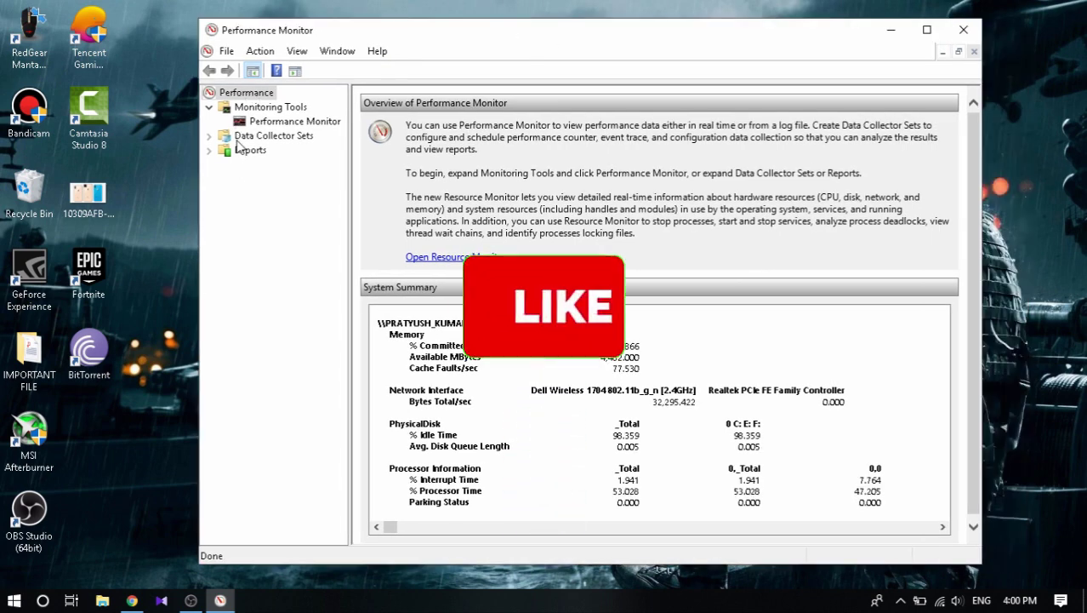
Expand Data Collector Sets and bring up the New options on the User Defined folder.
{"action": "left_click", "coordinate": [239, 138]}
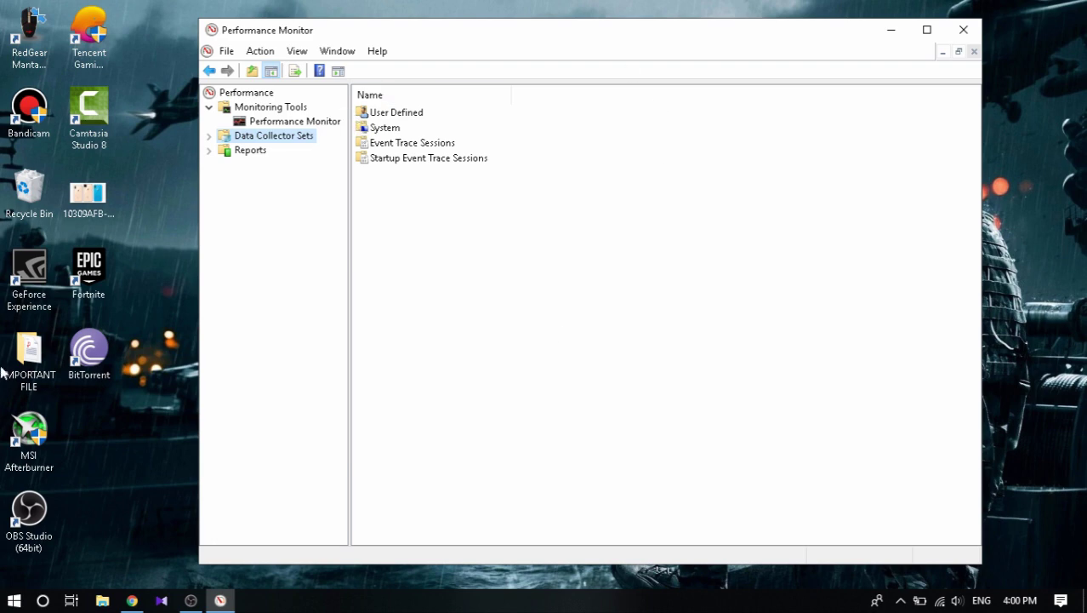
{"action": "left_click", "coordinate": [209, 137]}
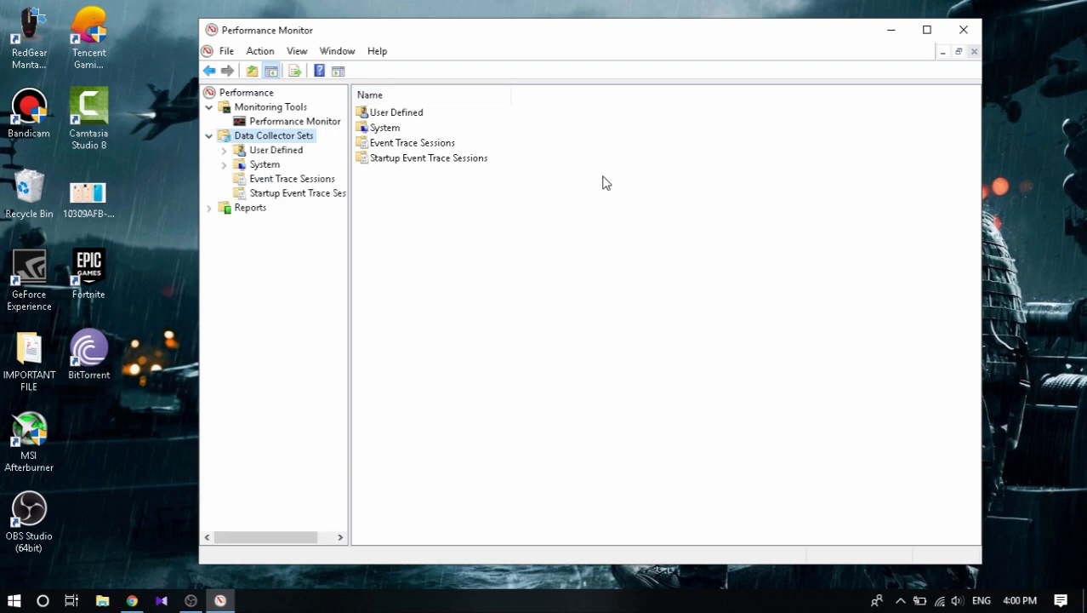
{"action": "left_click", "coordinate": [289, 151]}
{"action": "right_click", "coordinate": [284, 157]}
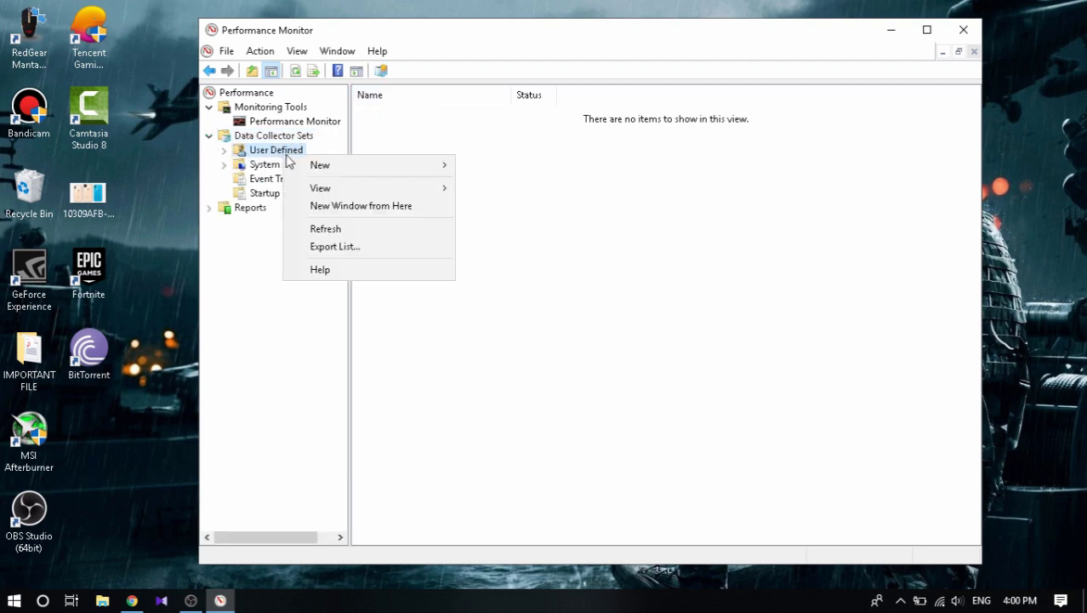
Start a new data collector set named GRAPHICS, choosing to create it manually.
{"action": "mouse_move", "coordinate": [338, 163]}
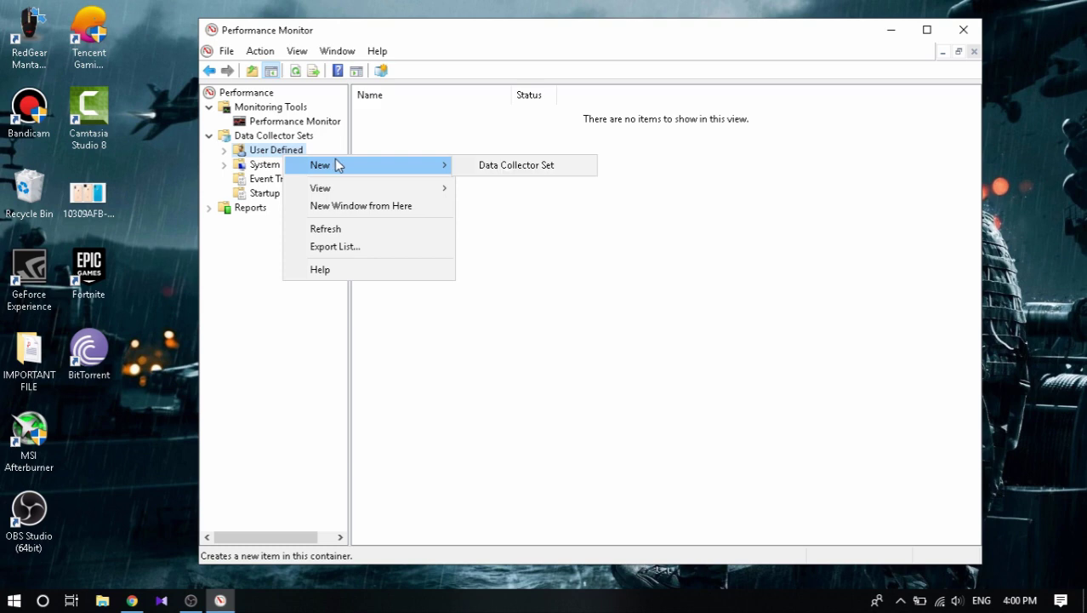
{"action": "left_click", "coordinate": [536, 170]}
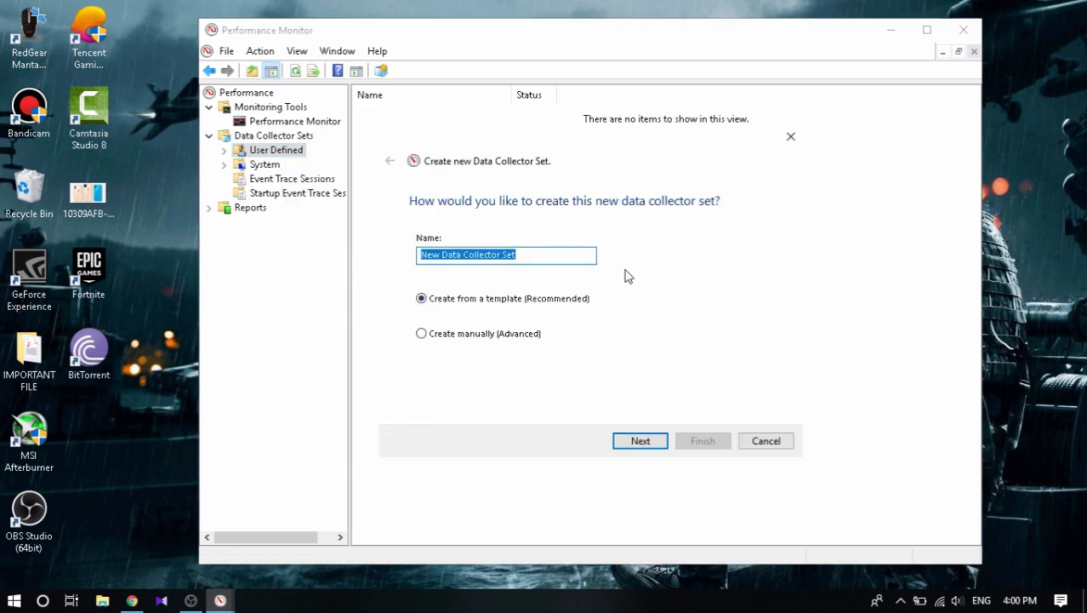
{"action": "left_click_drag", "start_coordinate": [608, 158], "coordinate": [592, 143]}
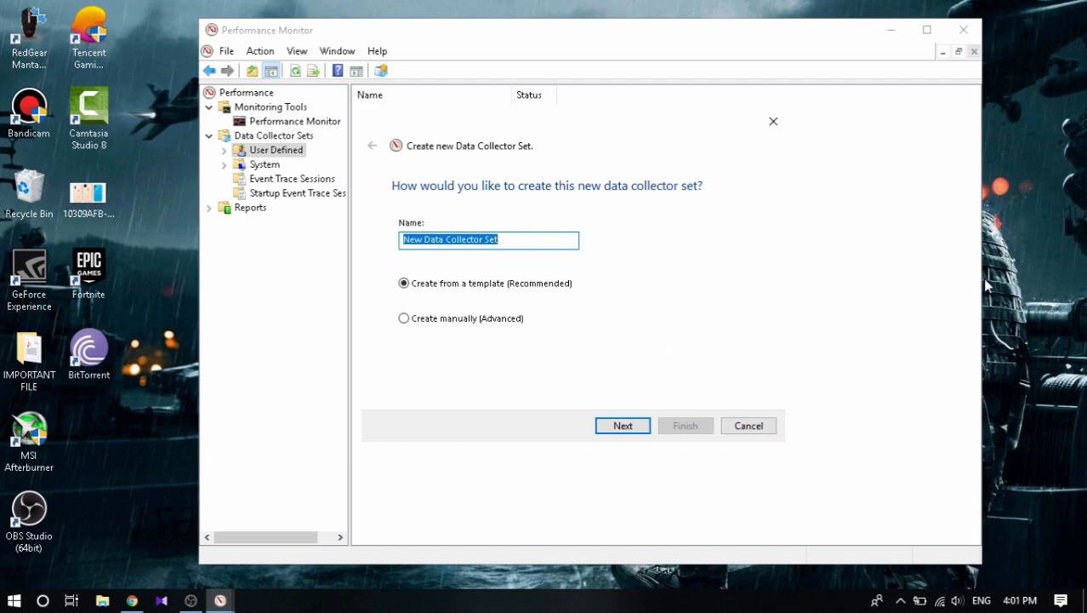
{"action": "type", "text": "GRAPHICS"}
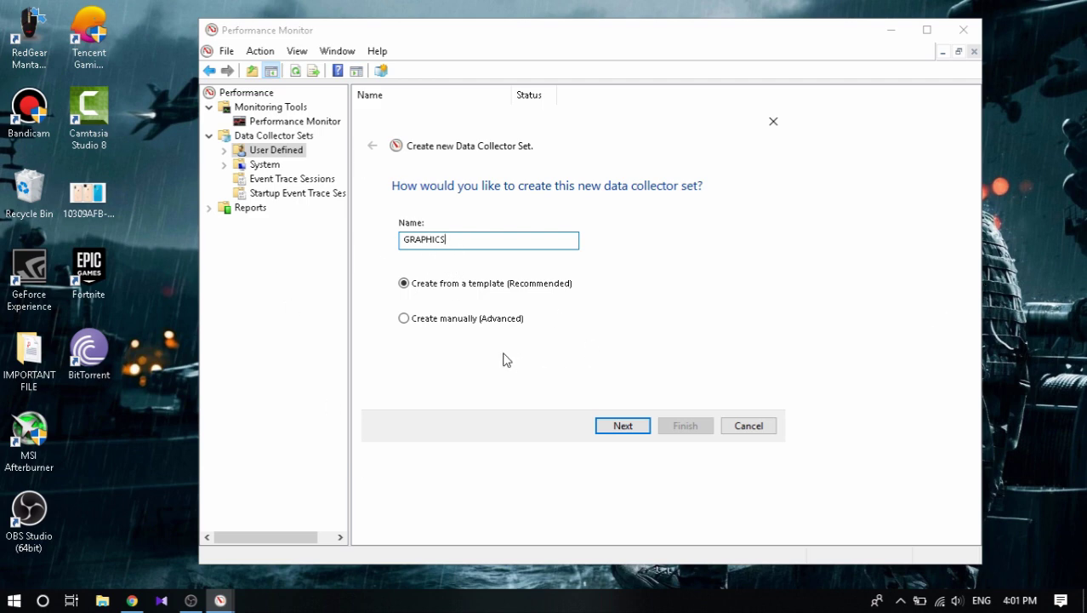
{"action": "left_click", "coordinate": [404, 319]}
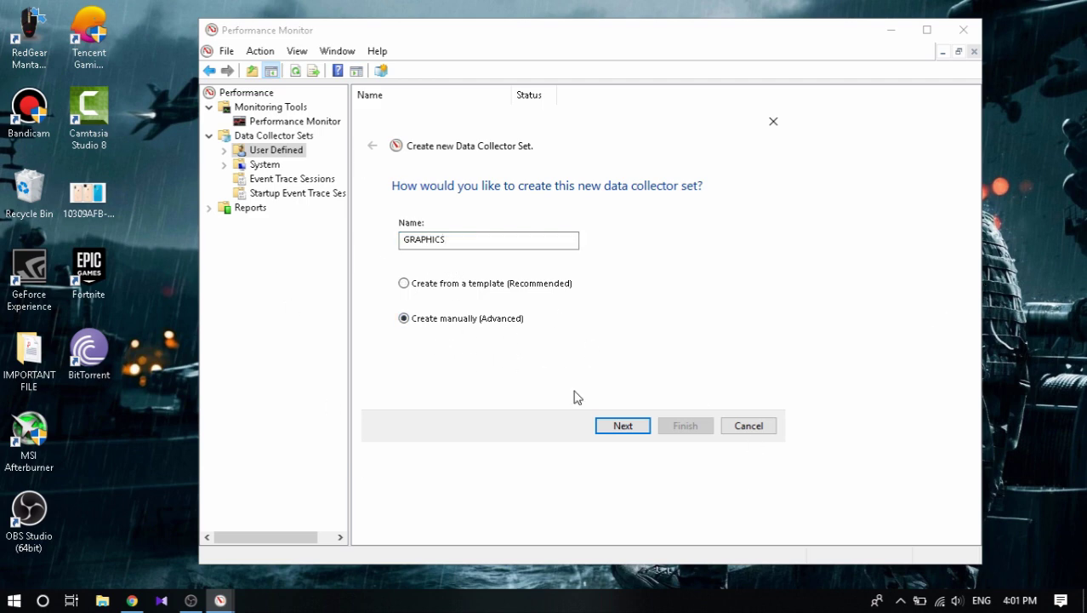
{"action": "left_click", "coordinate": [620, 426]}
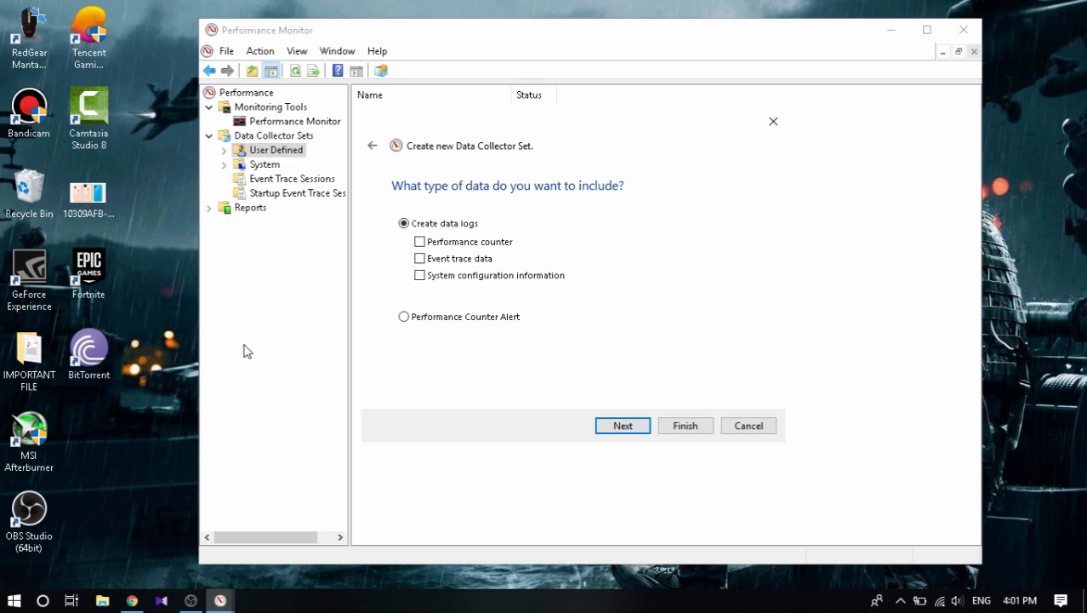
Include performance counters in the logs and select the sample interval value for editing.
{"action": "left_click", "coordinate": [421, 242]}
{"action": "left_click", "coordinate": [610, 429]}
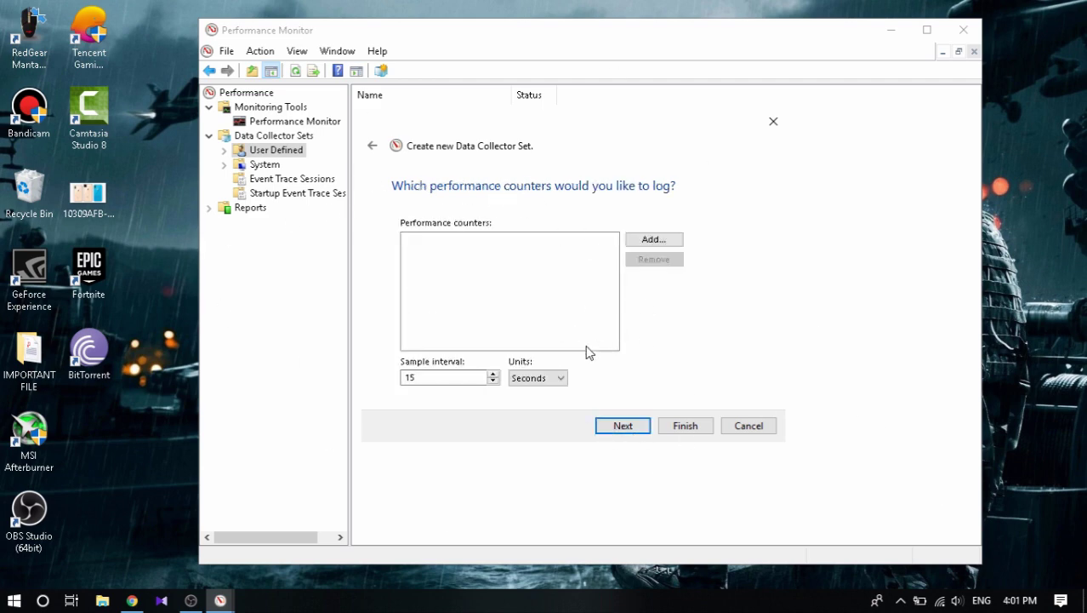
{"action": "double_click", "coordinate": [443, 379]}
Add the RemoteFX Graphics counters Frame Quality, Graphics Compression ratio and Output Frames/Second.
{"action": "left_click", "coordinate": [650, 241]}
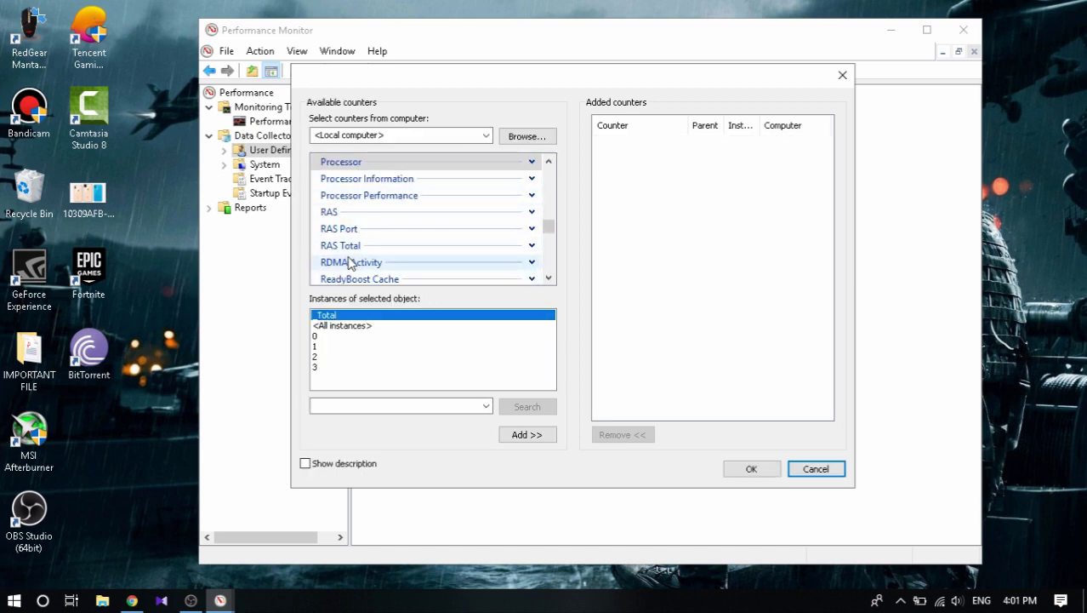
{"action": "scroll", "coordinate": [452, 231], "scroll_direction": "down", "scroll_amount": 3}
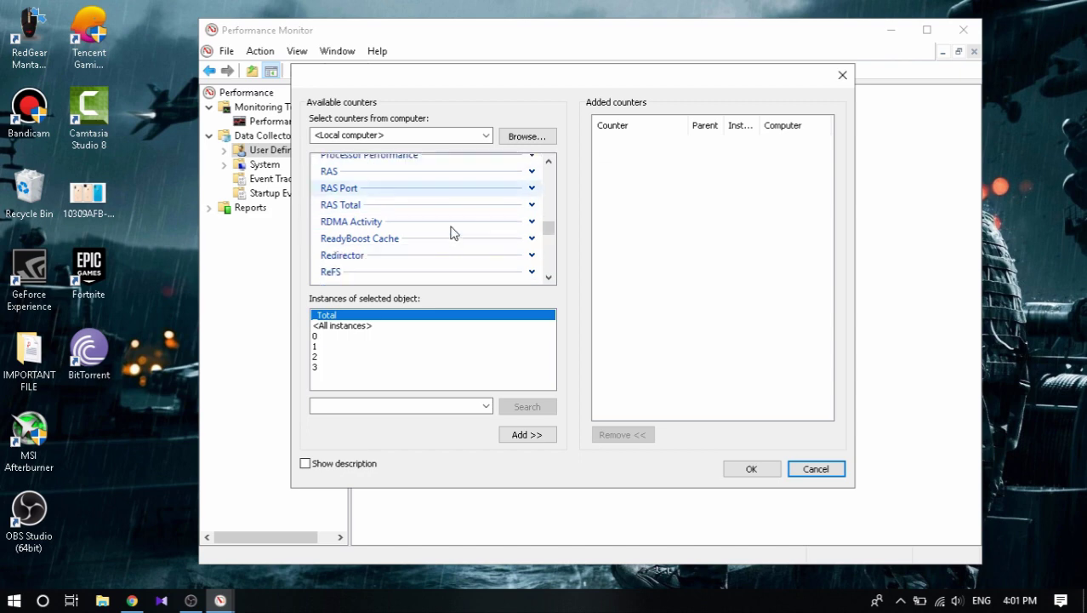
{"action": "left_click", "coordinate": [339, 209]}
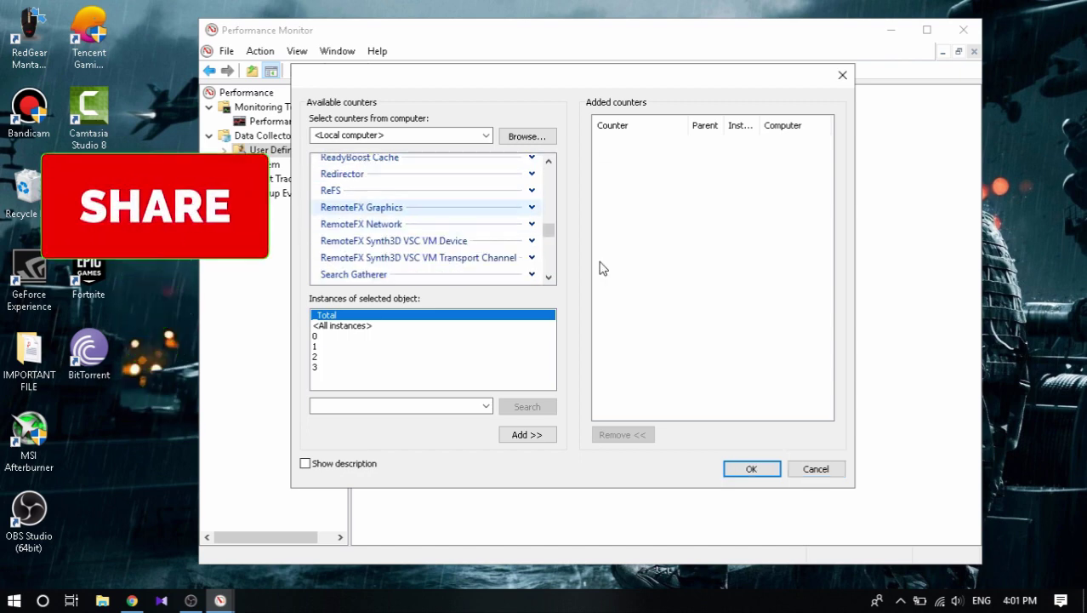
{"action": "left_click", "coordinate": [534, 208]}
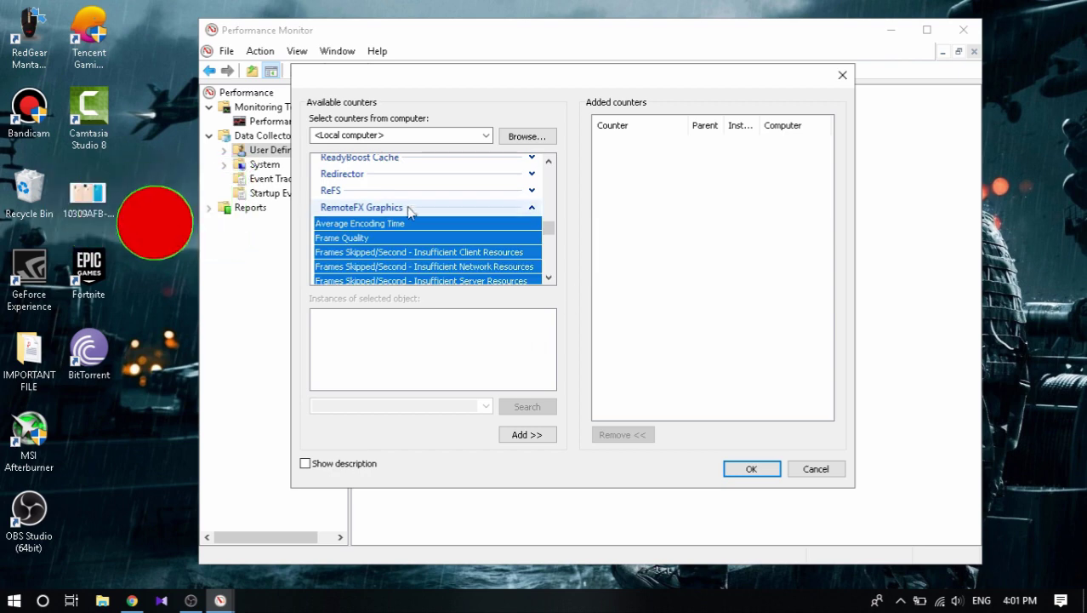
{"action": "left_click", "coordinate": [330, 238]}
{"action": "left_click", "coordinate": [513, 435]}
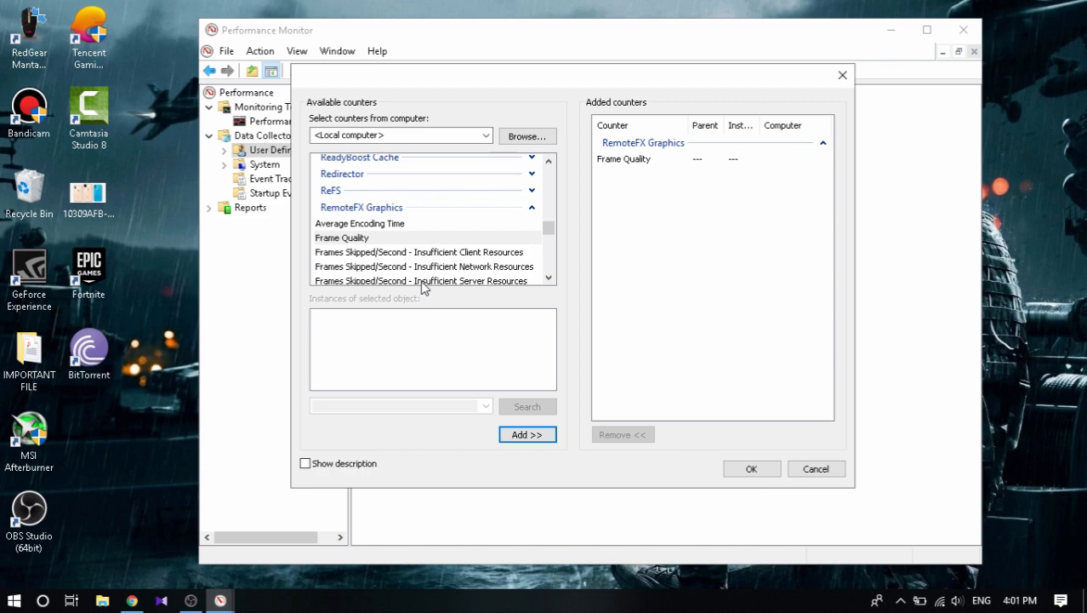
{"action": "scroll", "coordinate": [428, 253], "scroll_direction": "down", "scroll_amount": 1}
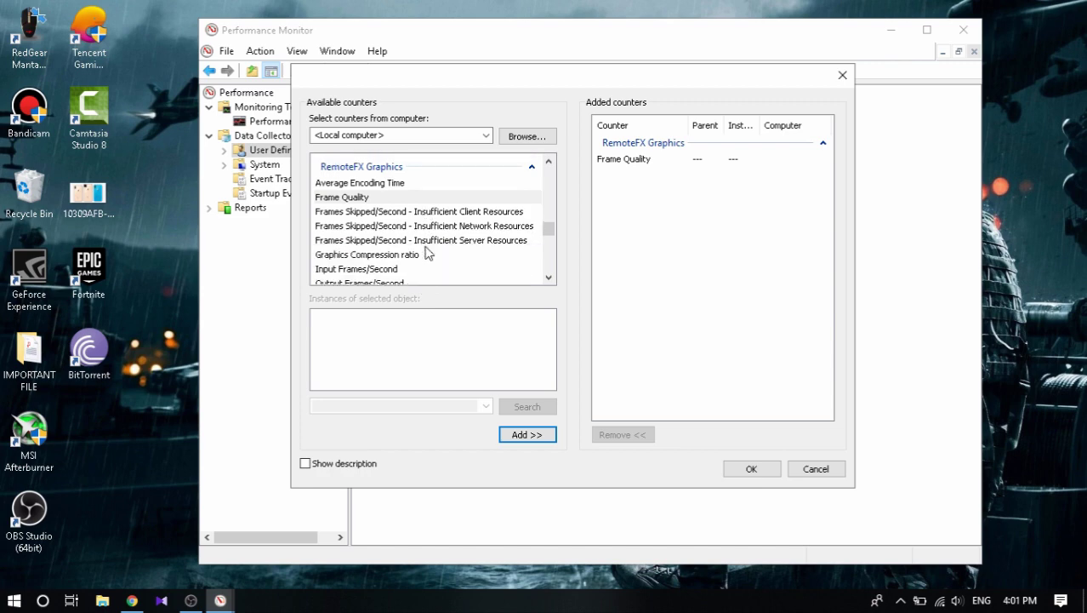
{"action": "left_click", "coordinate": [380, 257]}
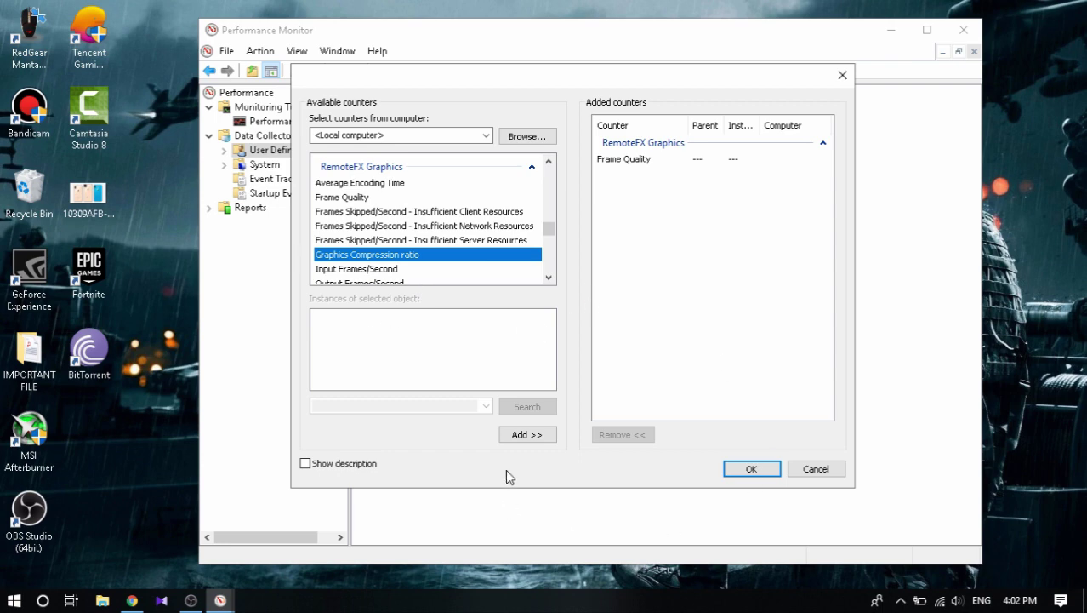
{"action": "left_click", "coordinate": [524, 439]}
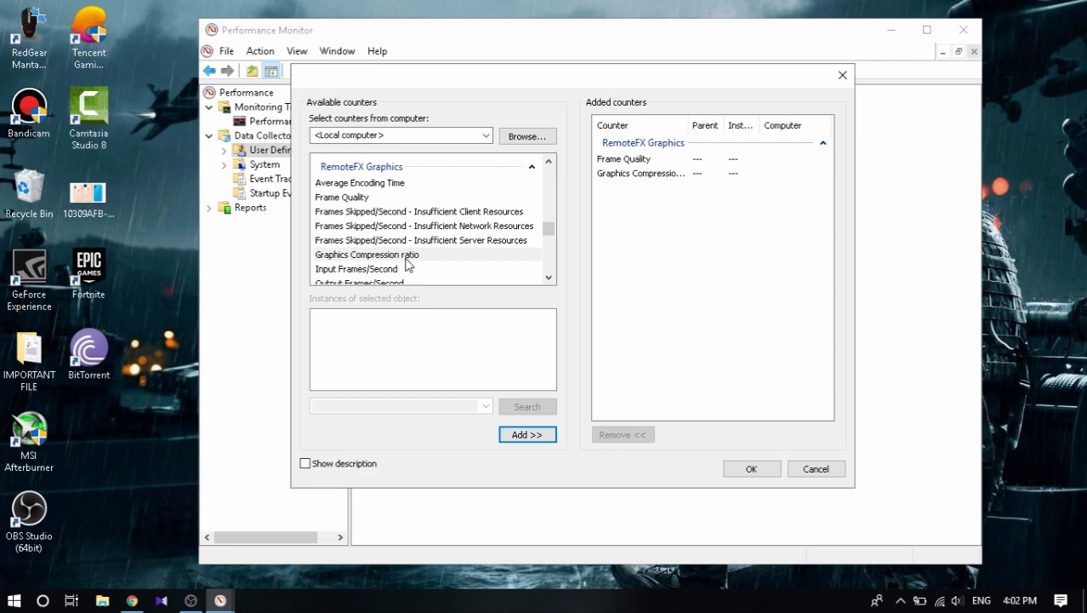
{"action": "scroll", "coordinate": [414, 264], "scroll_direction": "down", "scroll_amount": 2}
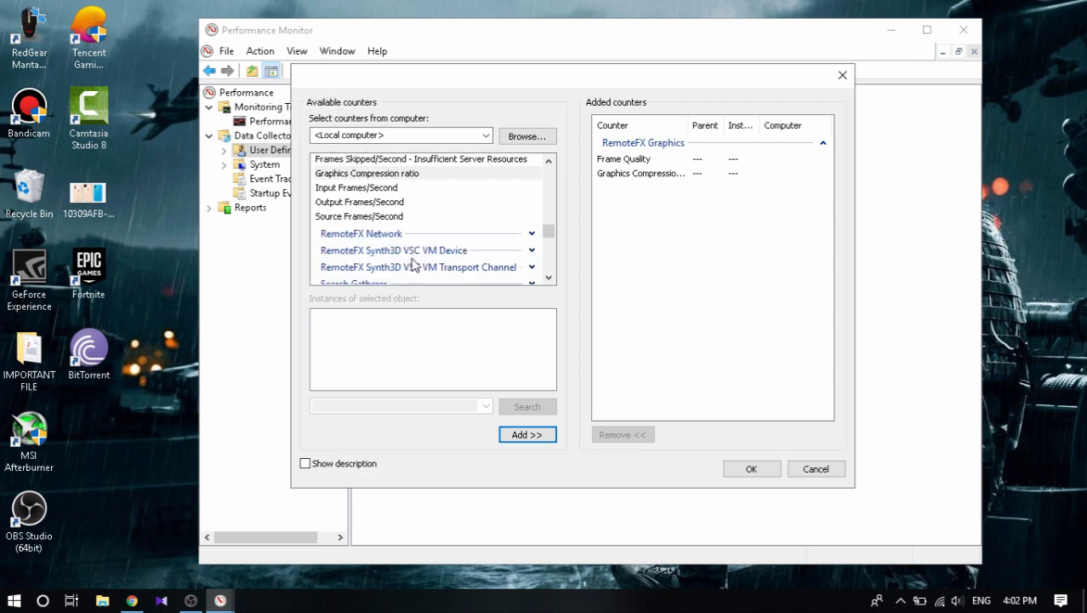
{"action": "left_click", "coordinate": [358, 203]}
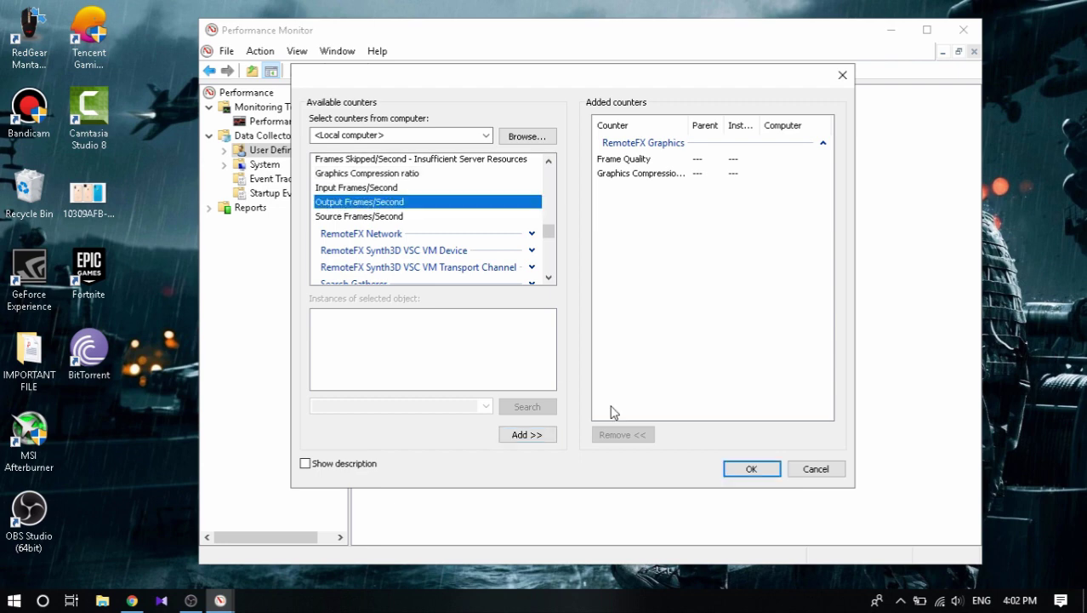
{"action": "left_click", "coordinate": [528, 437]}
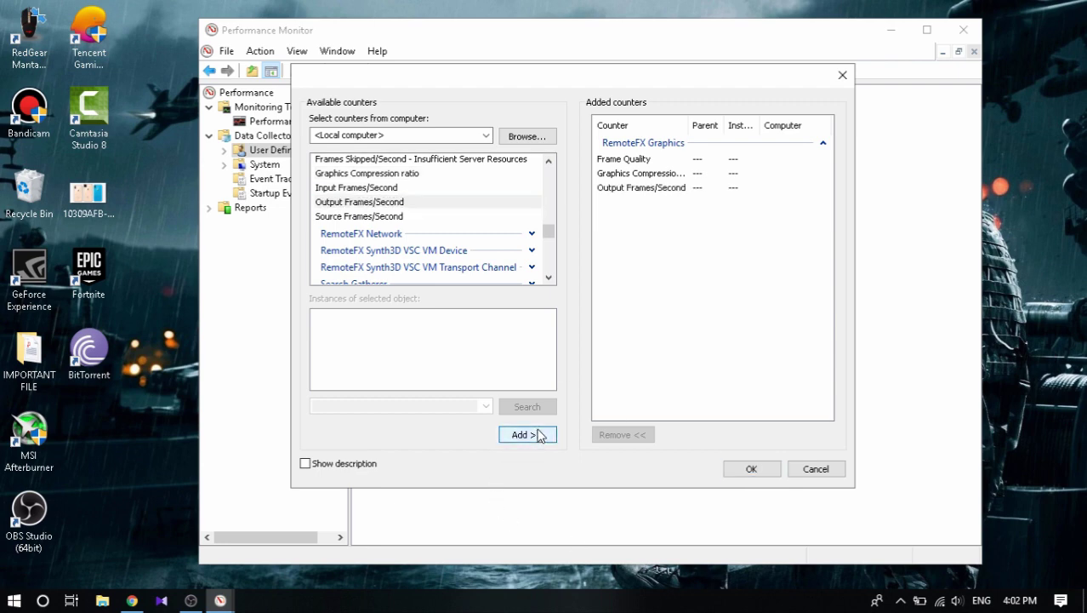
Confirm the three counters, accept the default registry and save-location settings, and finish with properties opening.
{"action": "left_click", "coordinate": [745, 470]}
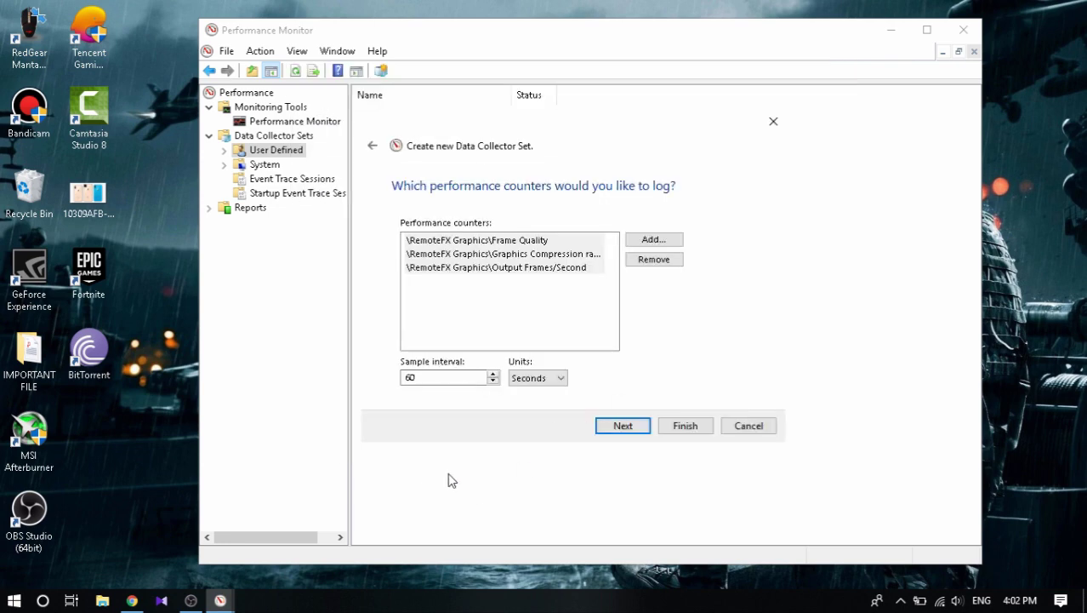
{"action": "left_click", "coordinate": [600, 427]}
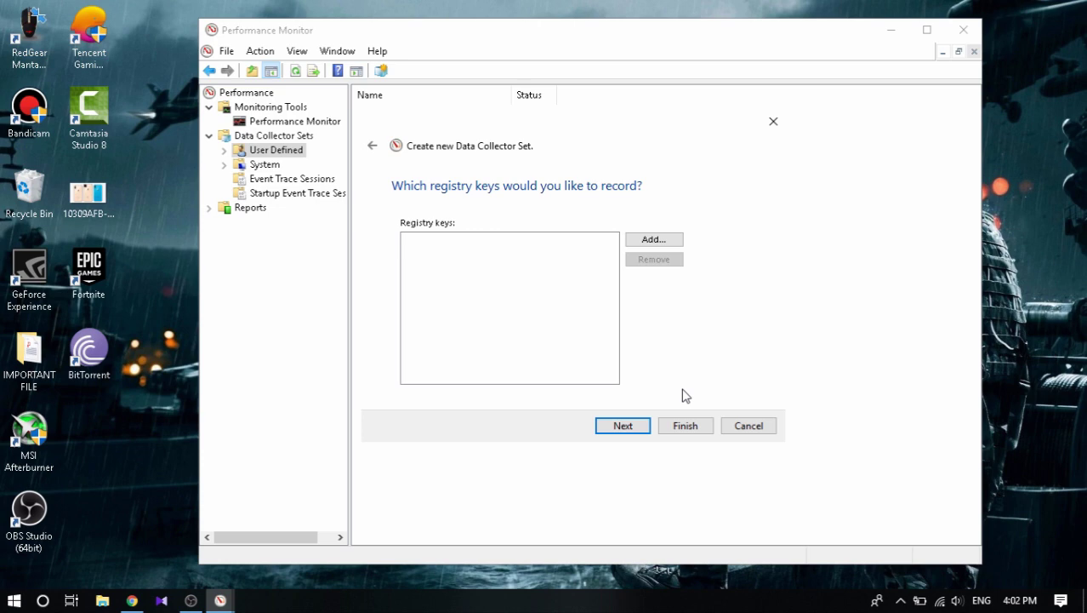
{"action": "left_click", "coordinate": [612, 427]}
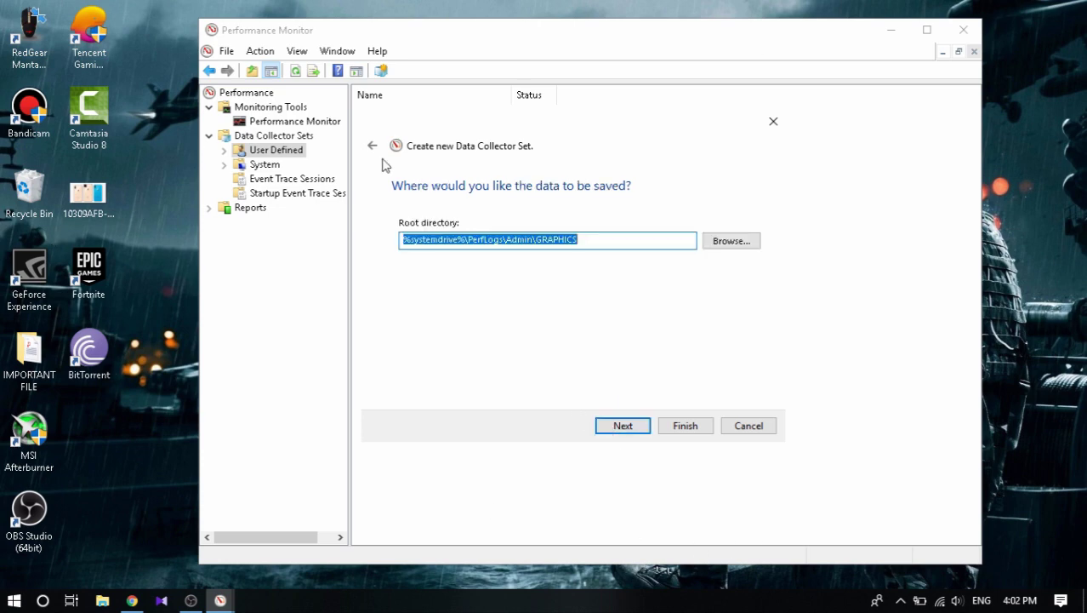
{"action": "left_click", "coordinate": [619, 425]}
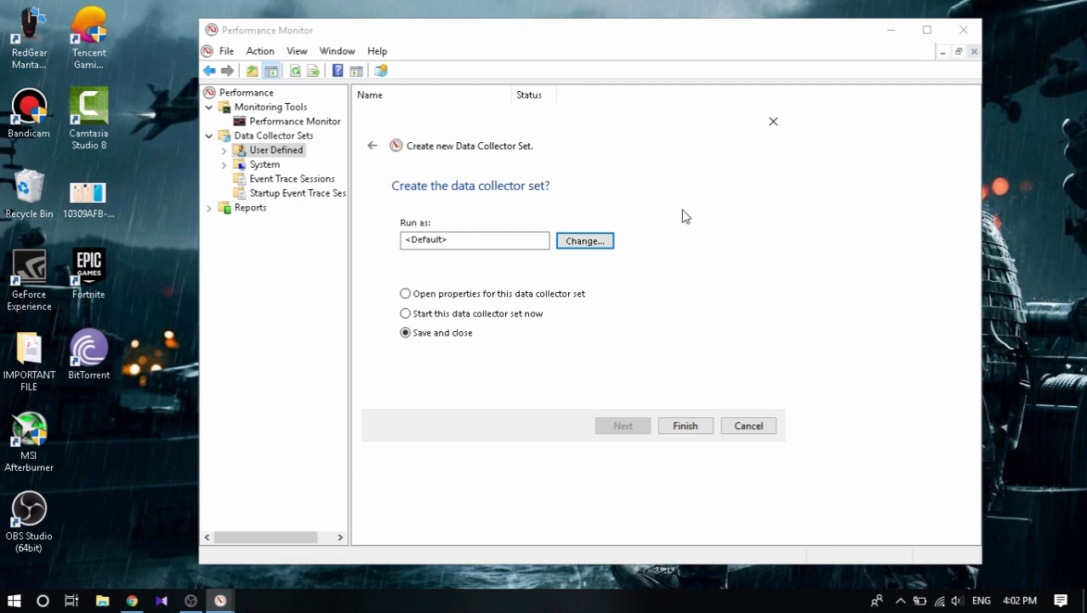
{"action": "double_click", "coordinate": [461, 236]}
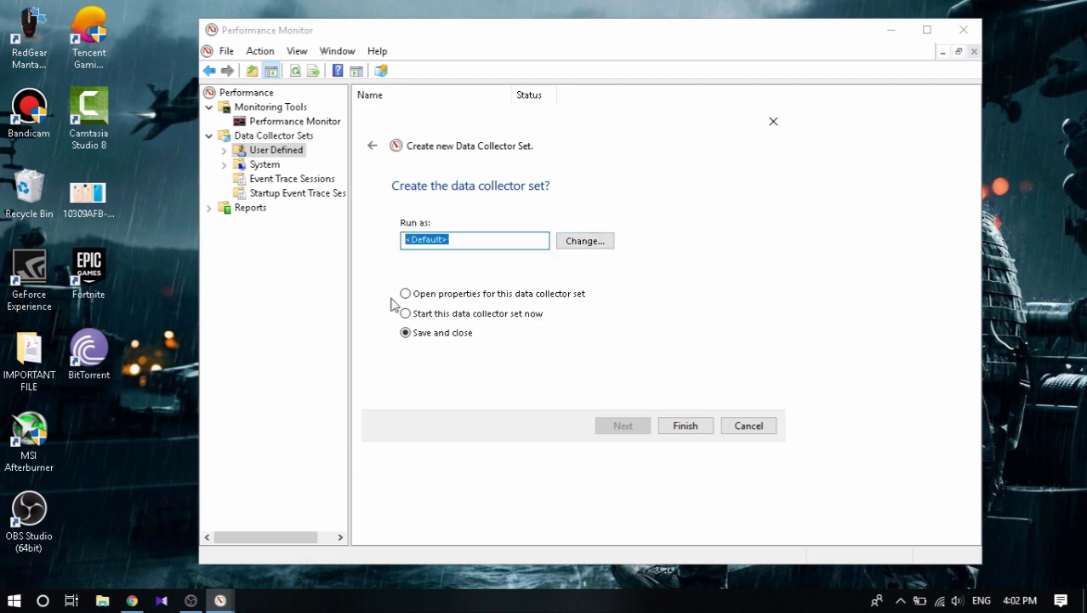
{"action": "left_click", "coordinate": [405, 294]}
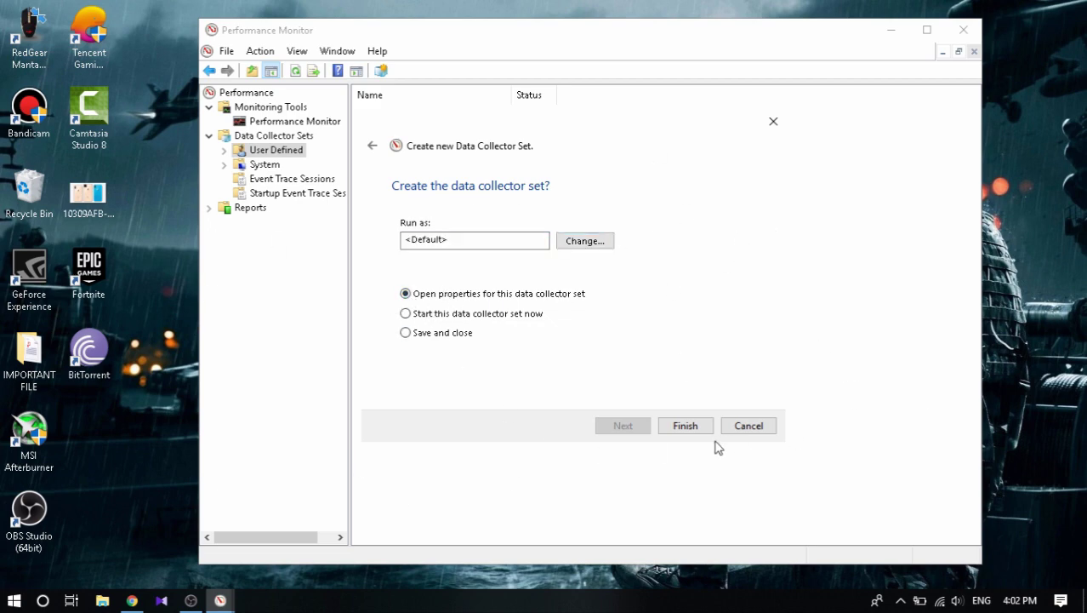
{"action": "left_click", "coordinate": [664, 429]}
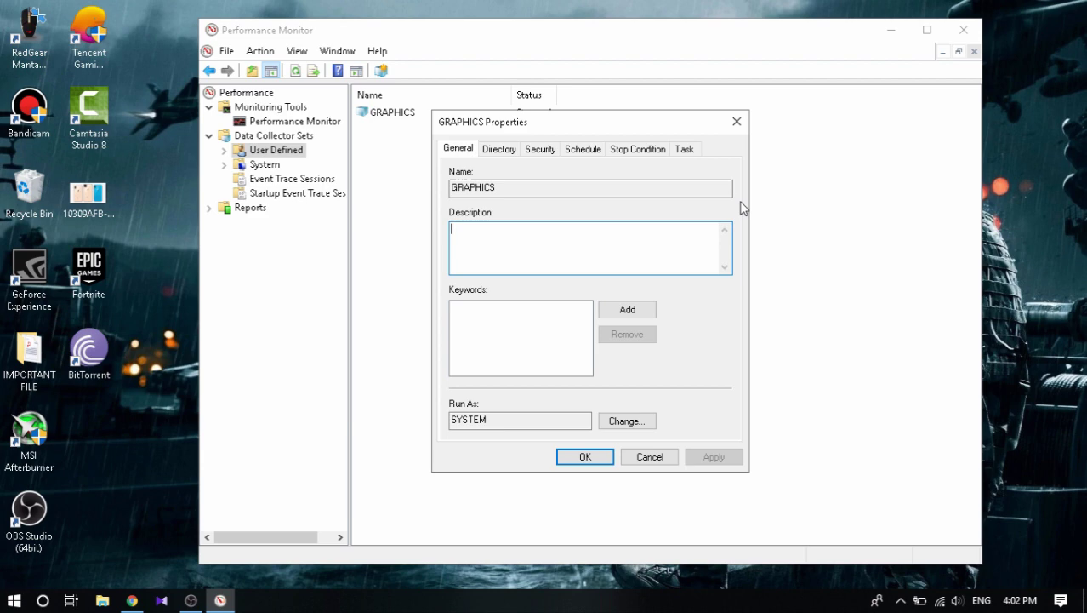
Add the keywords GPU, NVIDIA GEFORCE 820M and 2 to the GRAPHICS set's General tab.
{"action": "left_click", "coordinate": [639, 316]}
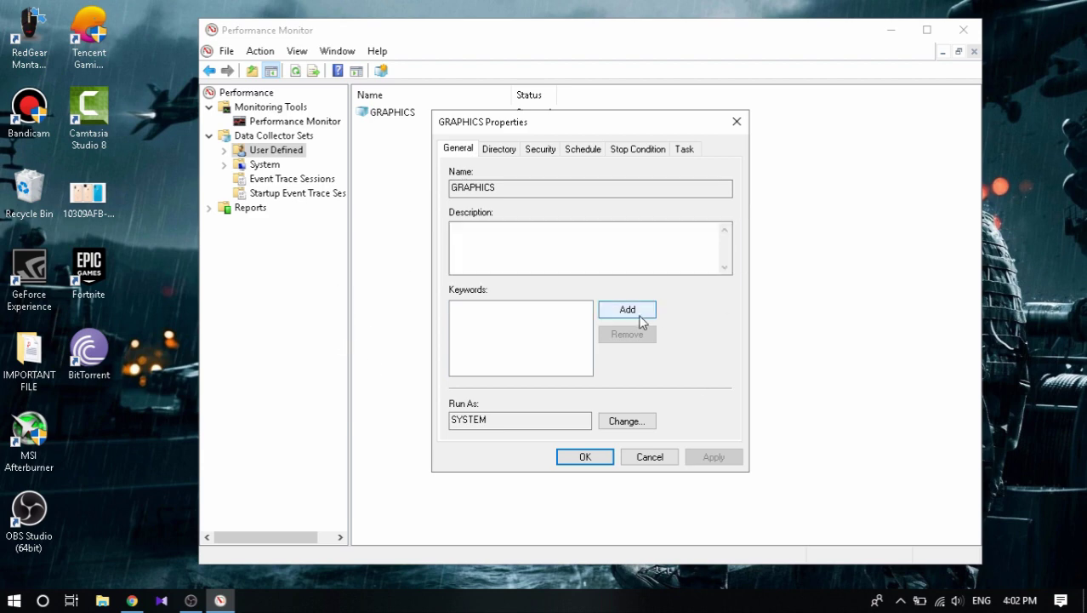
{"action": "key", "text": "BackSpace"}
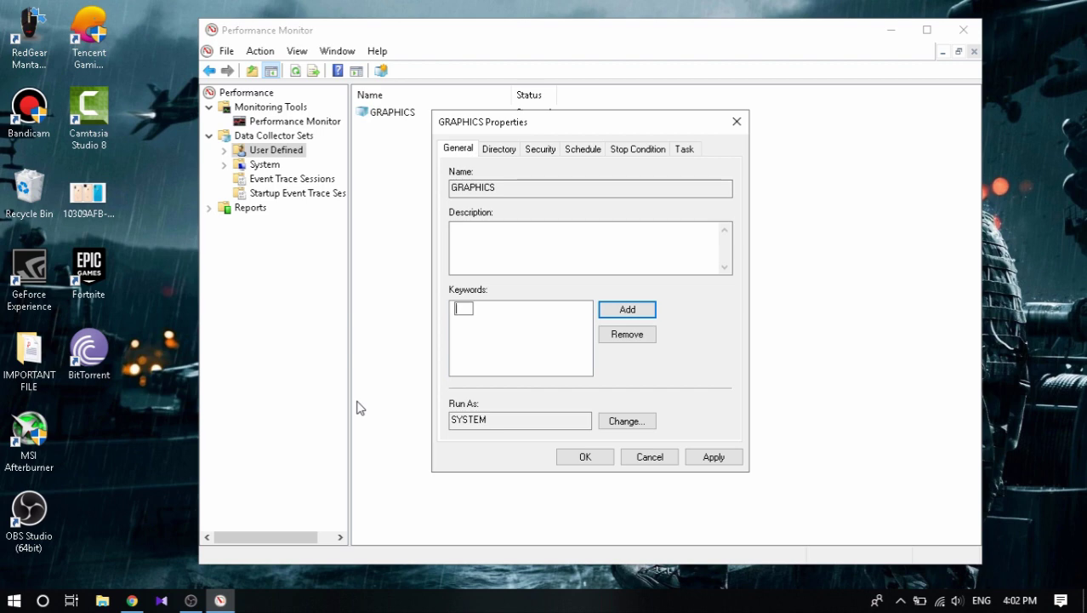
{"action": "type", "text": "GP"}
{"action": "type", "text": "GPU"}
{"action": "key", "text": "Return"}
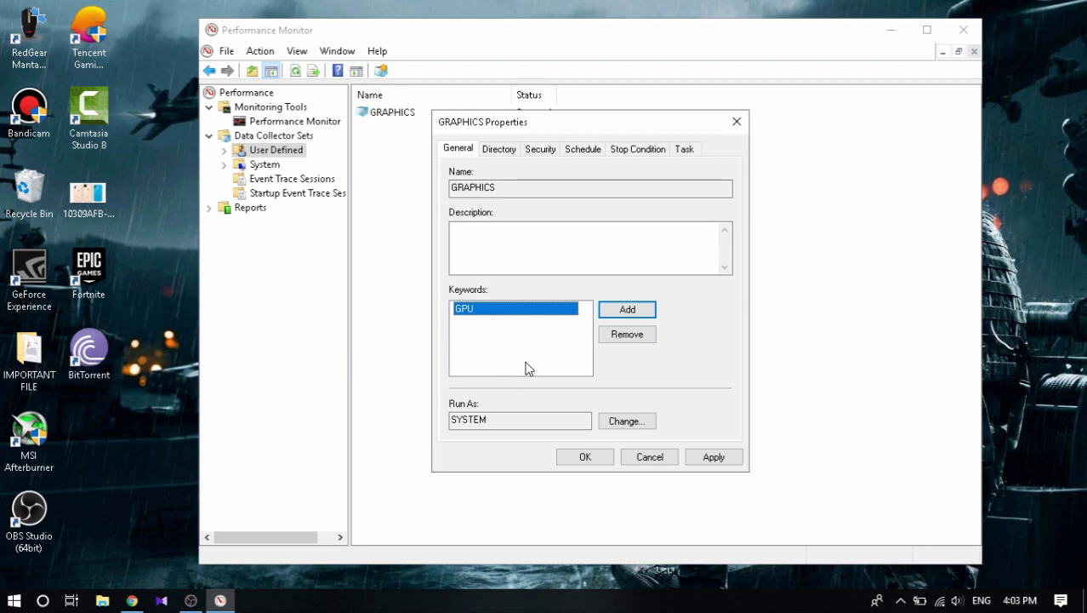
{"action": "left_click", "coordinate": [620, 313]}
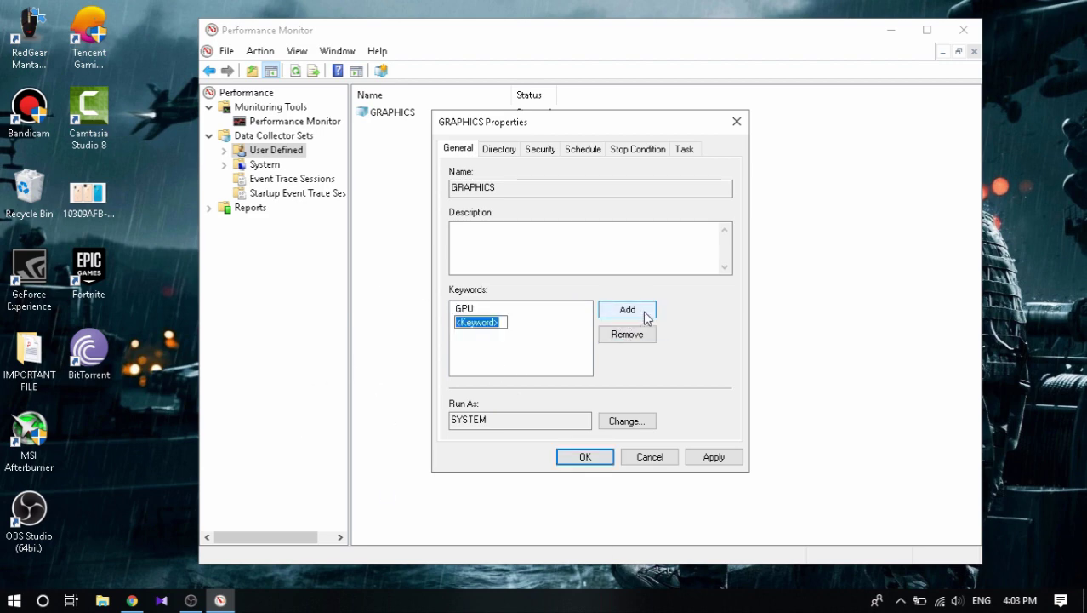
{"action": "type", "text": "NVIDIA GEFOR"}
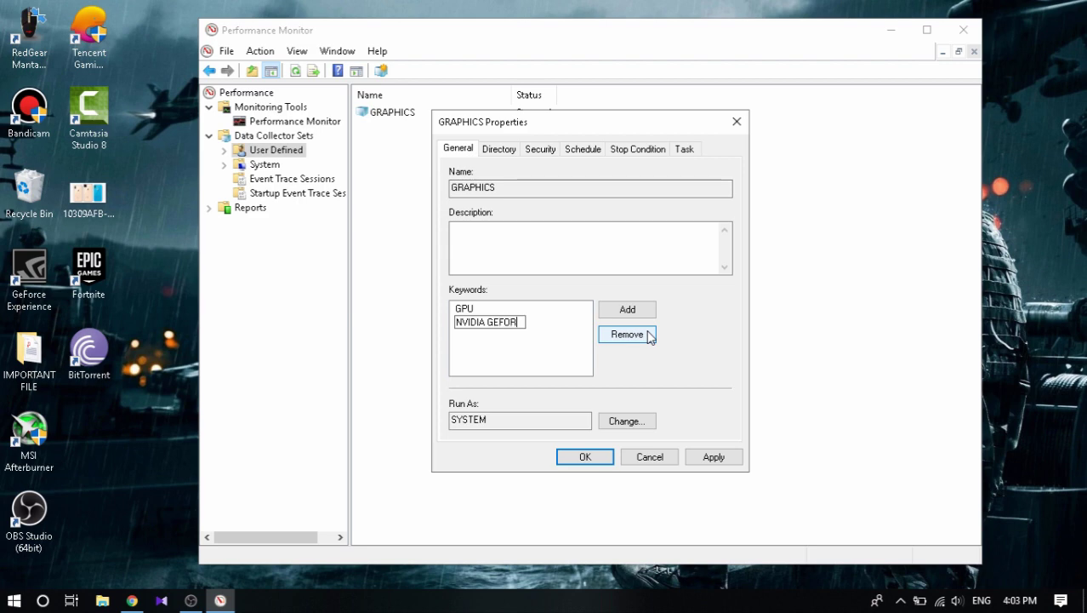
{"action": "type", "text": "CE 820M"}
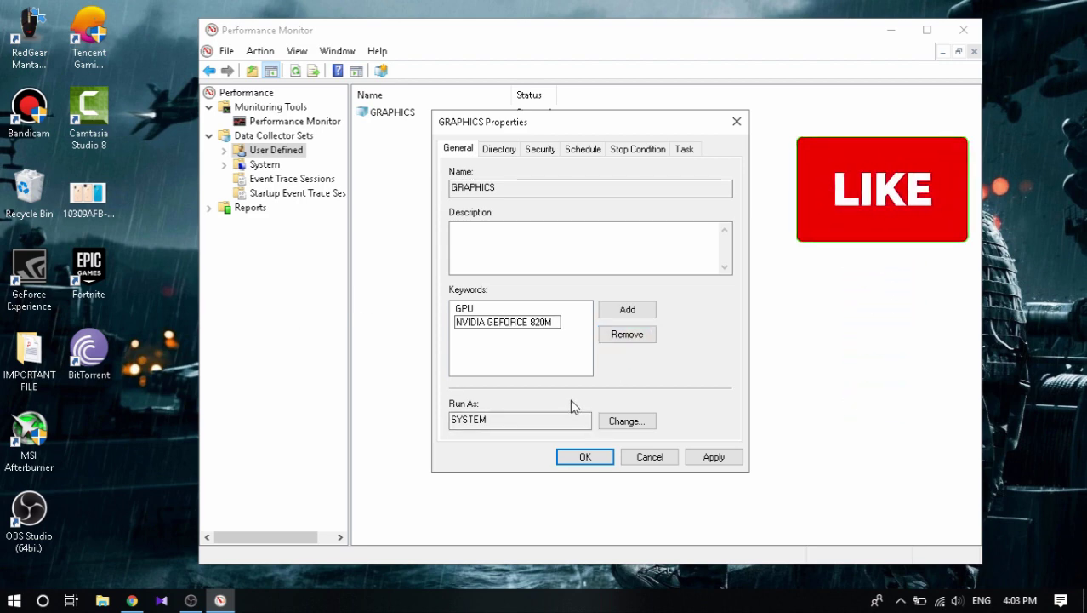
{"action": "key", "text": "Return"}
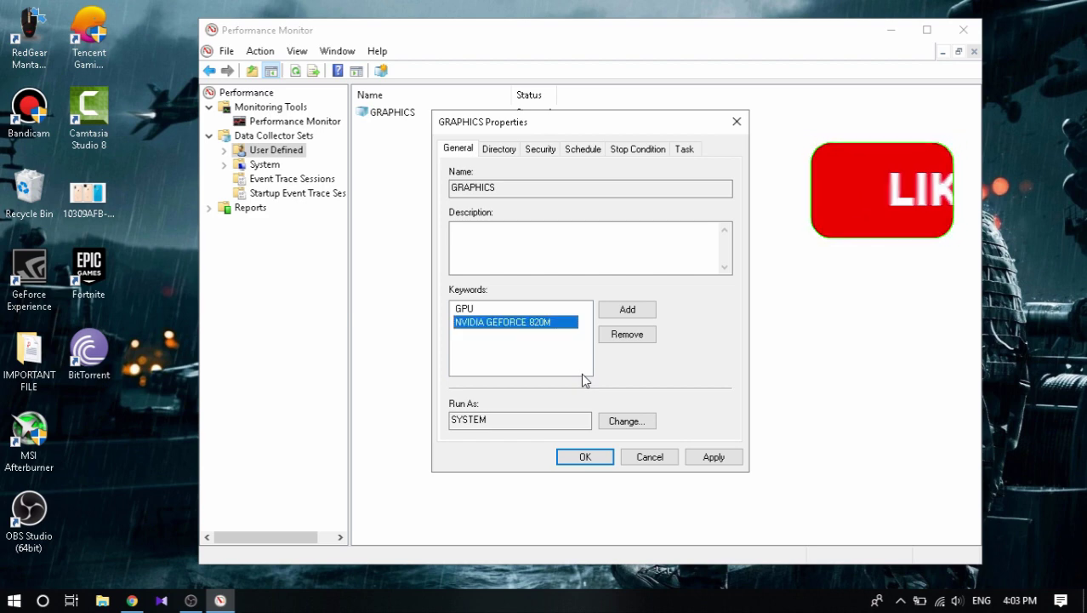
{"action": "left_click", "coordinate": [619, 310]}
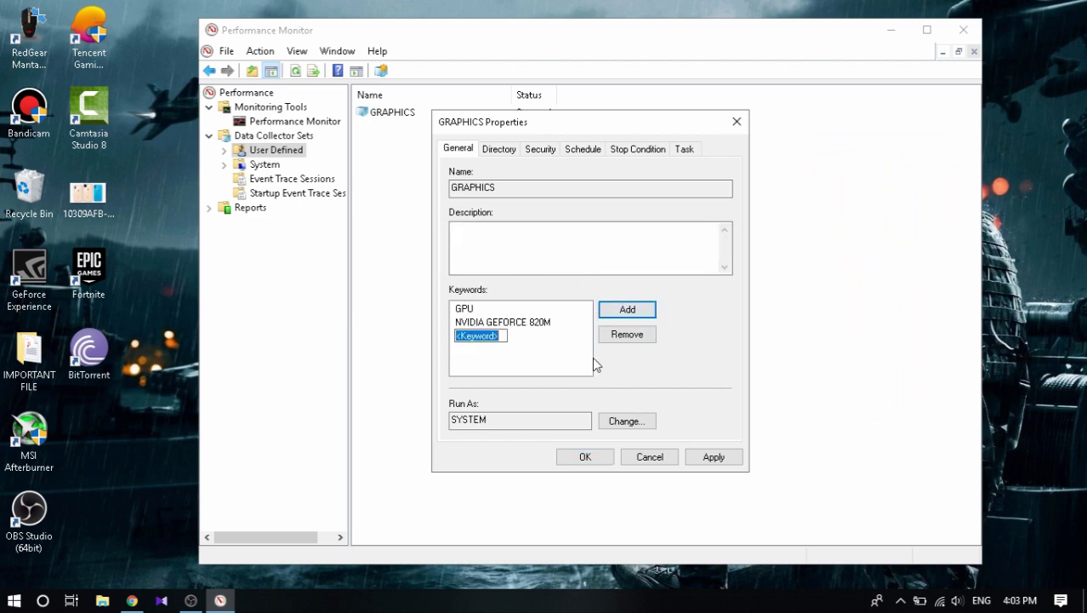
{"action": "type", "text": "2"}
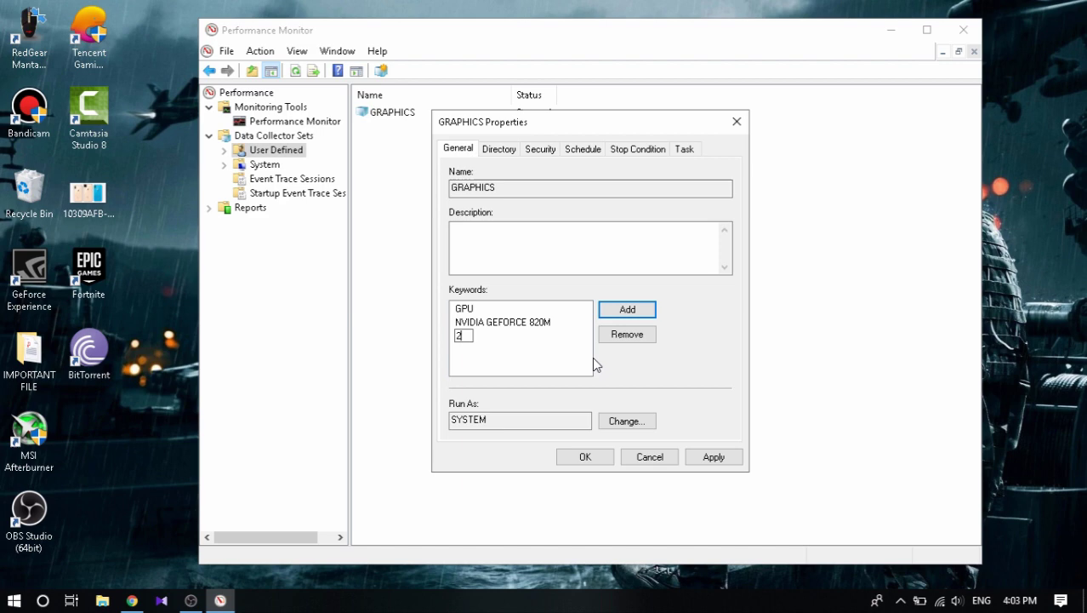
{"action": "left_click", "coordinate": [516, 341]}
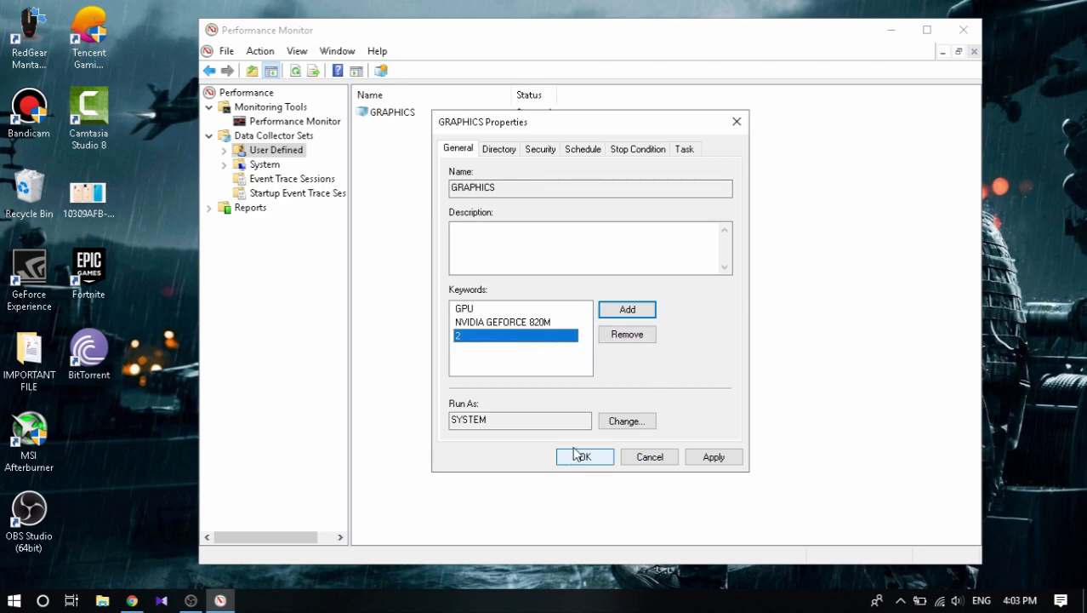
Apply the keywords, then set a 1-second overall duration stop condition and save the properties.
{"action": "left_click", "coordinate": [708, 459]}
{"action": "left_click", "coordinate": [461, 253]}
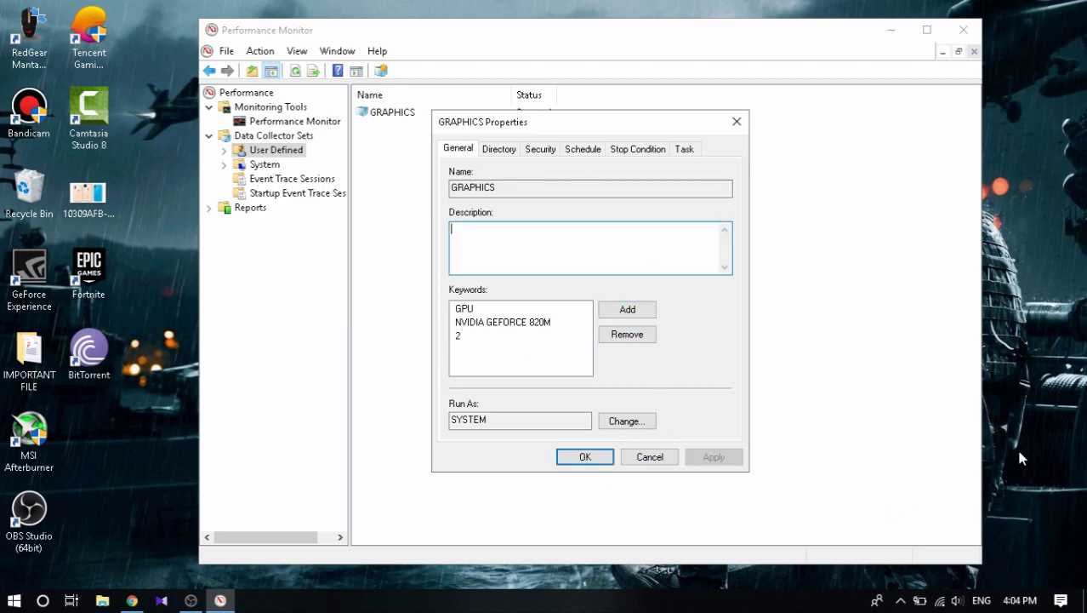
{"action": "left_click", "coordinate": [628, 151]}
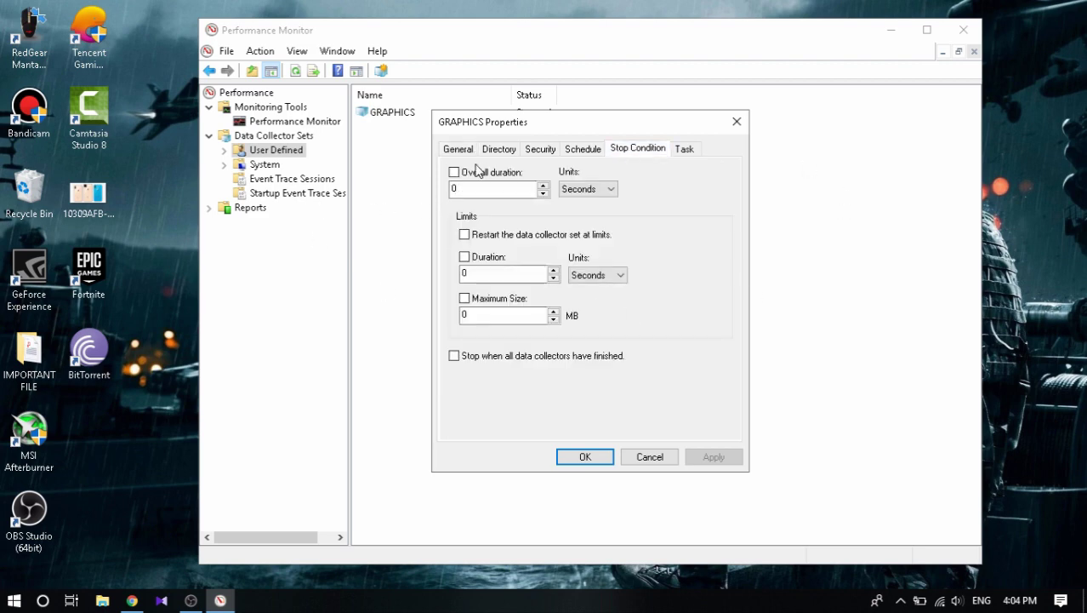
{"action": "left_click", "coordinate": [479, 172]}
{"action": "left_click", "coordinate": [464, 191]}
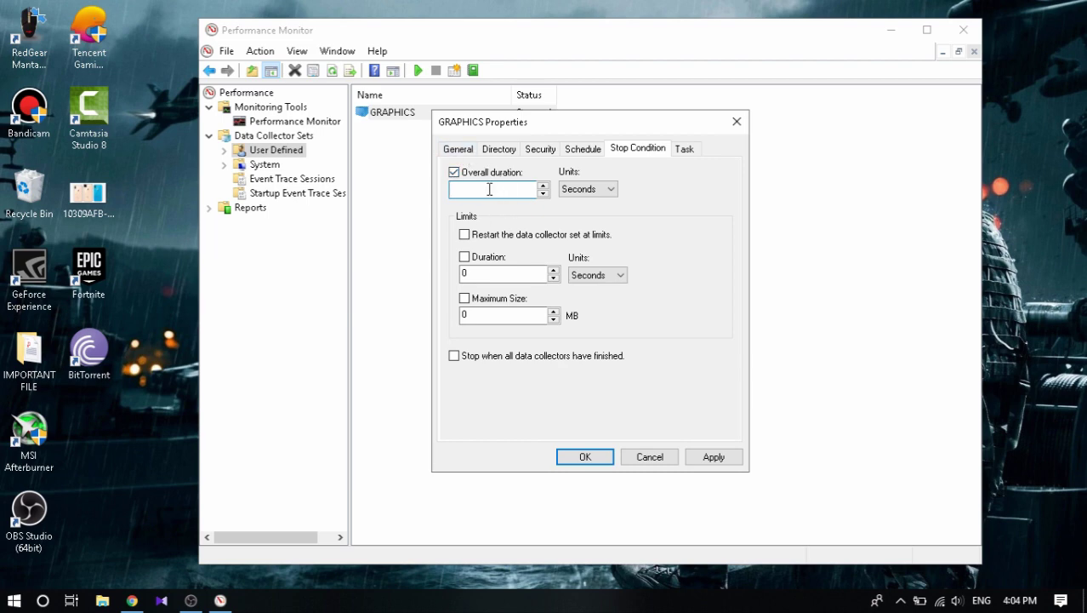
{"action": "type", "text": "1"}
{"action": "left_click", "coordinate": [711, 458]}
{"action": "left_click", "coordinate": [606, 460]}
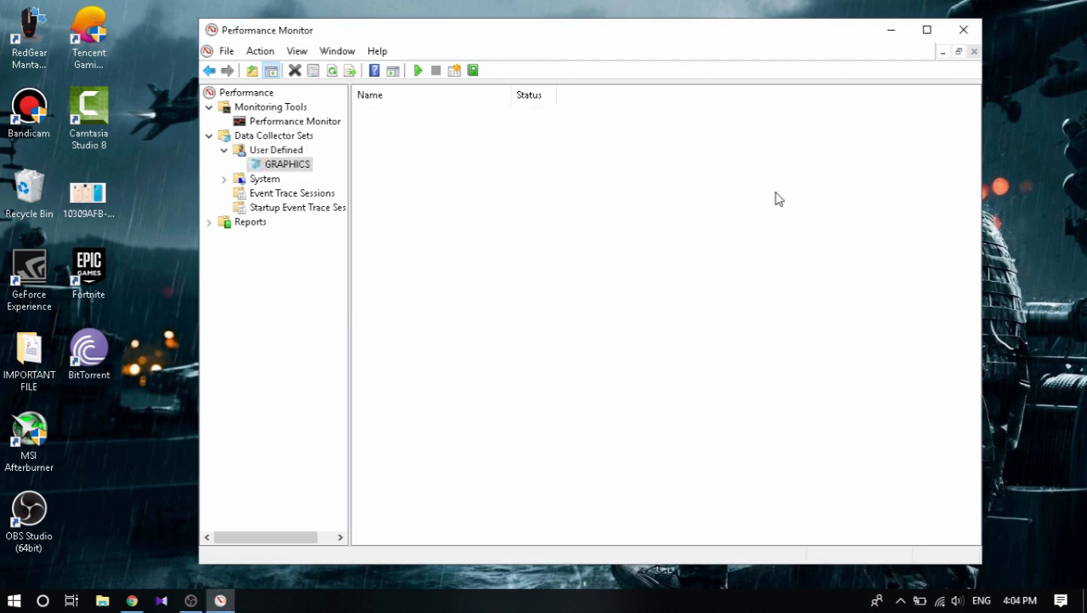
Open the properties of the DataCollector01 collector in the GRAPHICS set.
{"action": "left_click", "coordinate": [280, 168]}
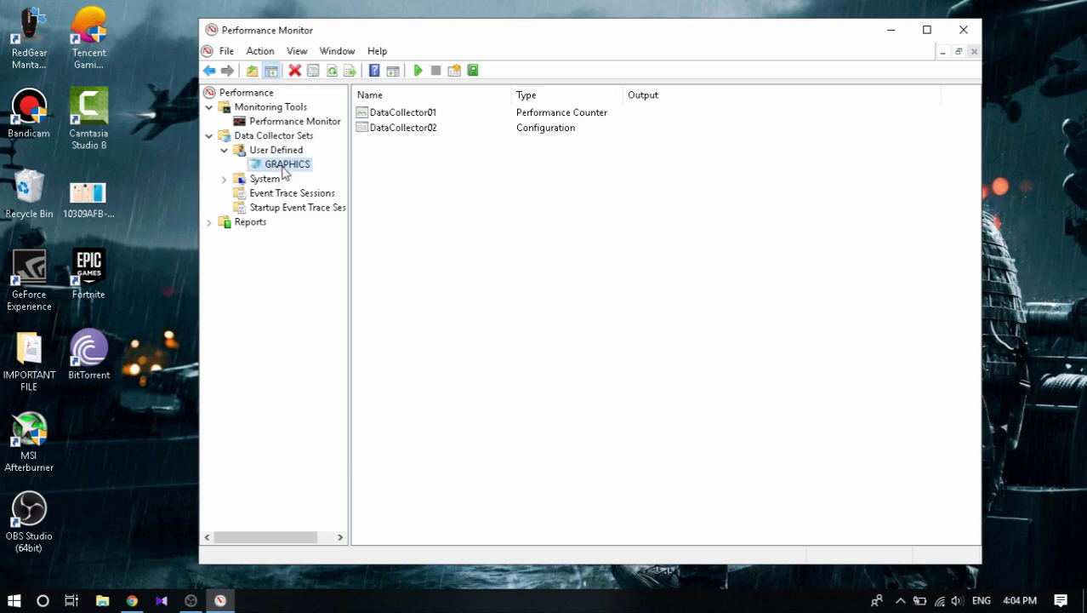
{"action": "left_click", "coordinate": [587, 145]}
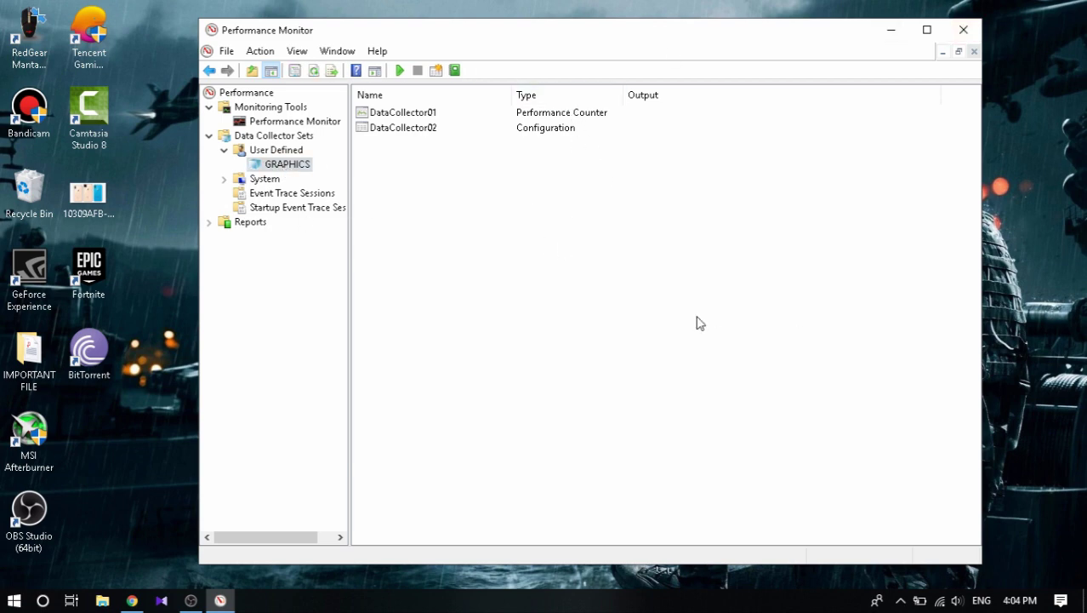
{"action": "left_click", "coordinate": [372, 119]}
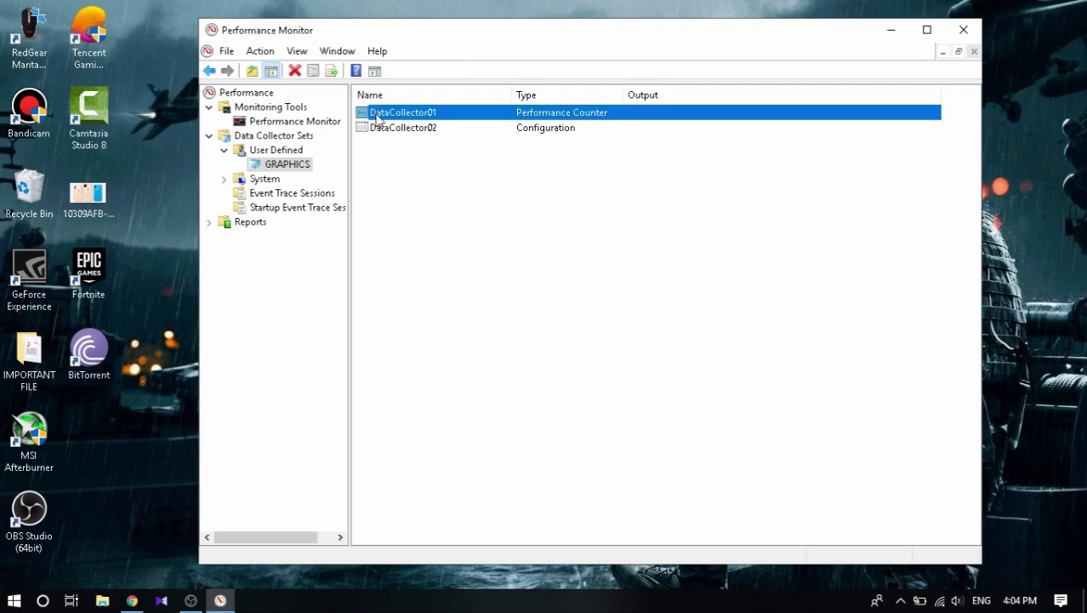
{"action": "right_click", "coordinate": [378, 119]}
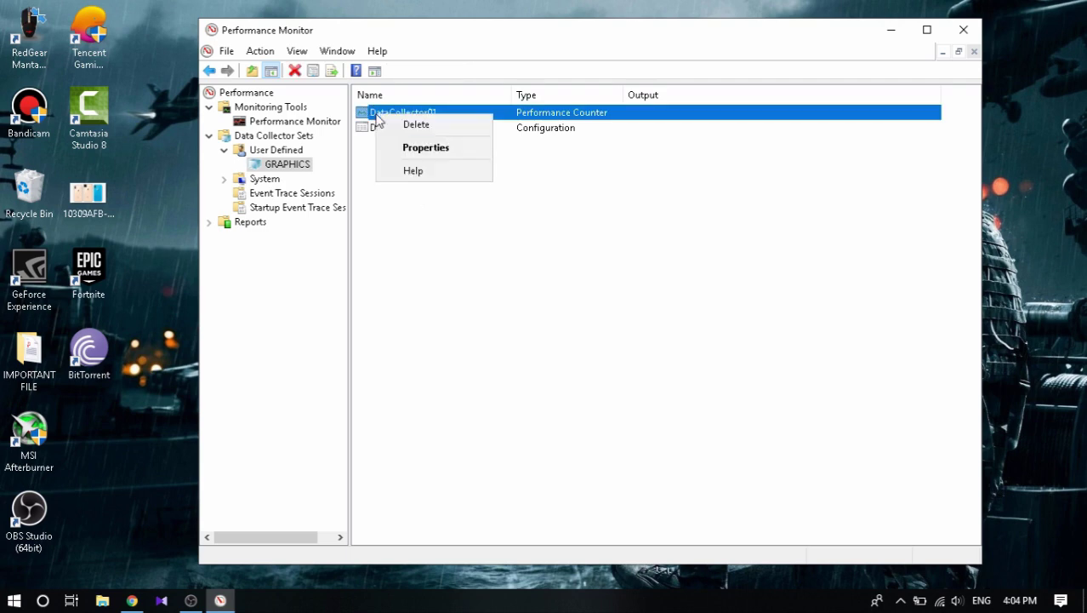
{"action": "left_click", "coordinate": [408, 152]}
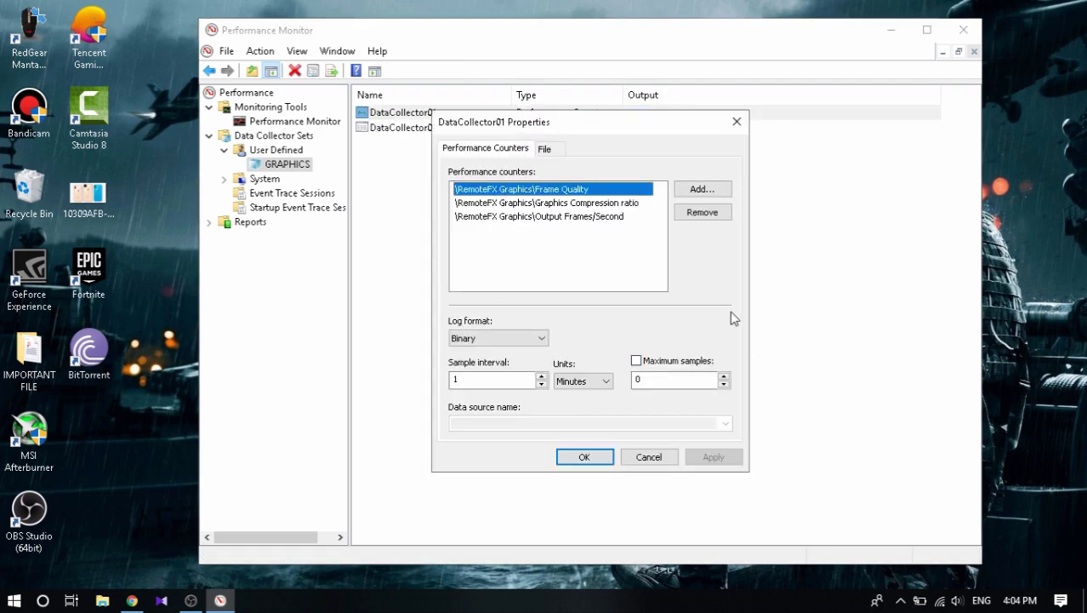
Set the sample interval to 60 minutes and cap maximum samples at 120, then save.
{"action": "double_click", "coordinate": [492, 381]}
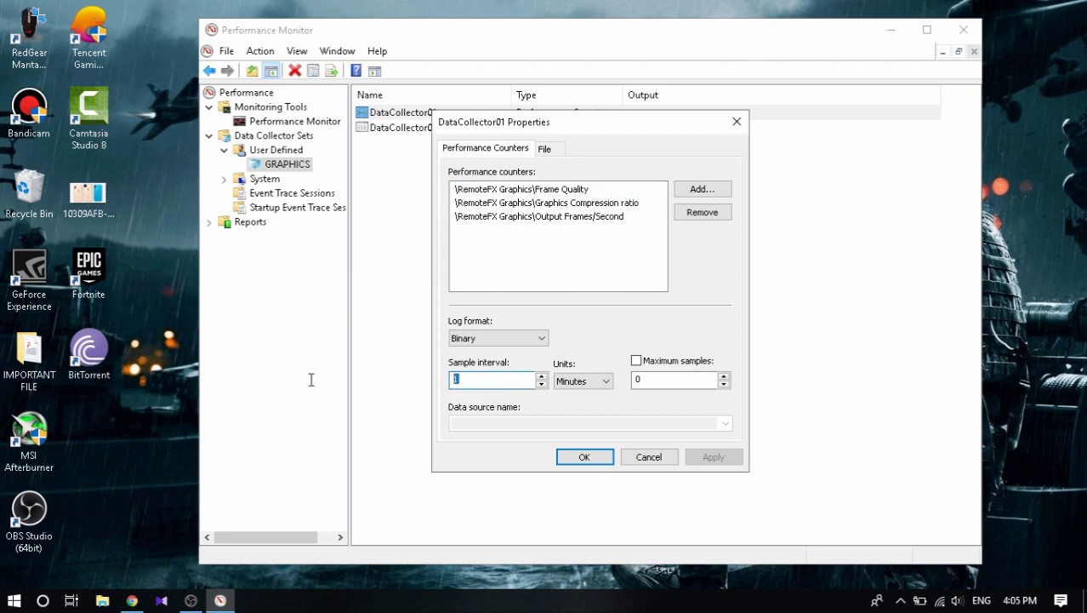
{"action": "type", "text": "60"}
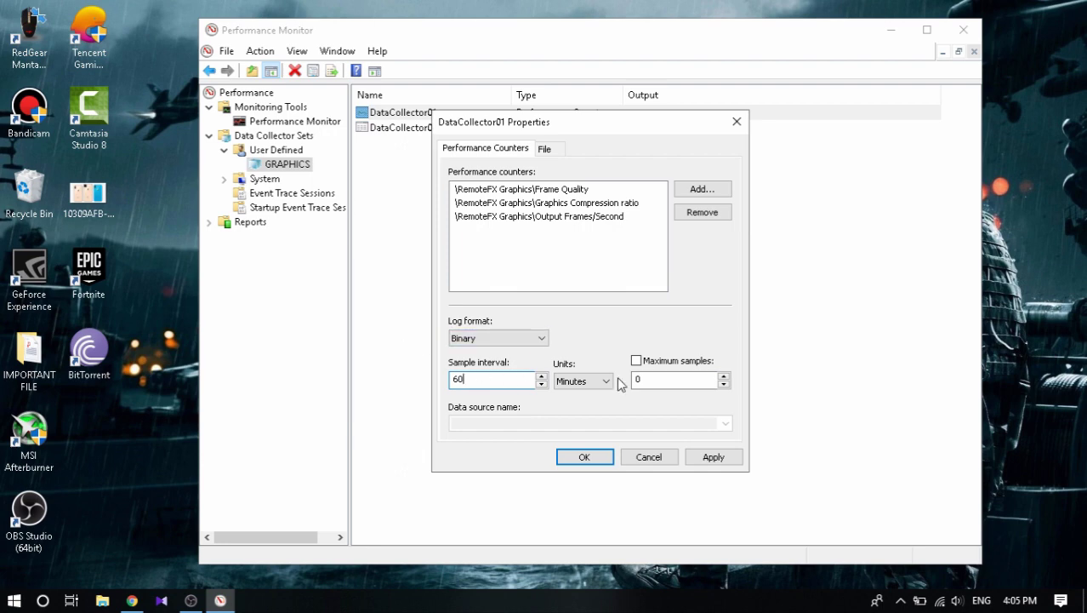
{"action": "double_click", "coordinate": [655, 380]}
{"action": "type", "text": "2"}
{"action": "left_click", "coordinate": [637, 360]}
{"action": "double_click", "coordinate": [651, 380]}
{"action": "type", "text": "12"}
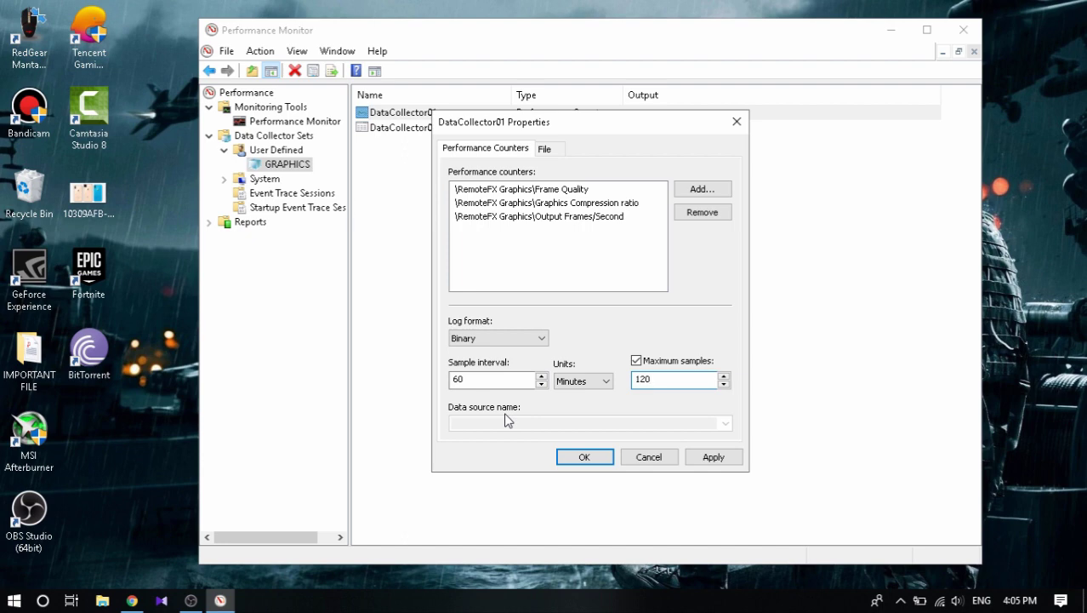
{"action": "double_click", "coordinate": [473, 378]}
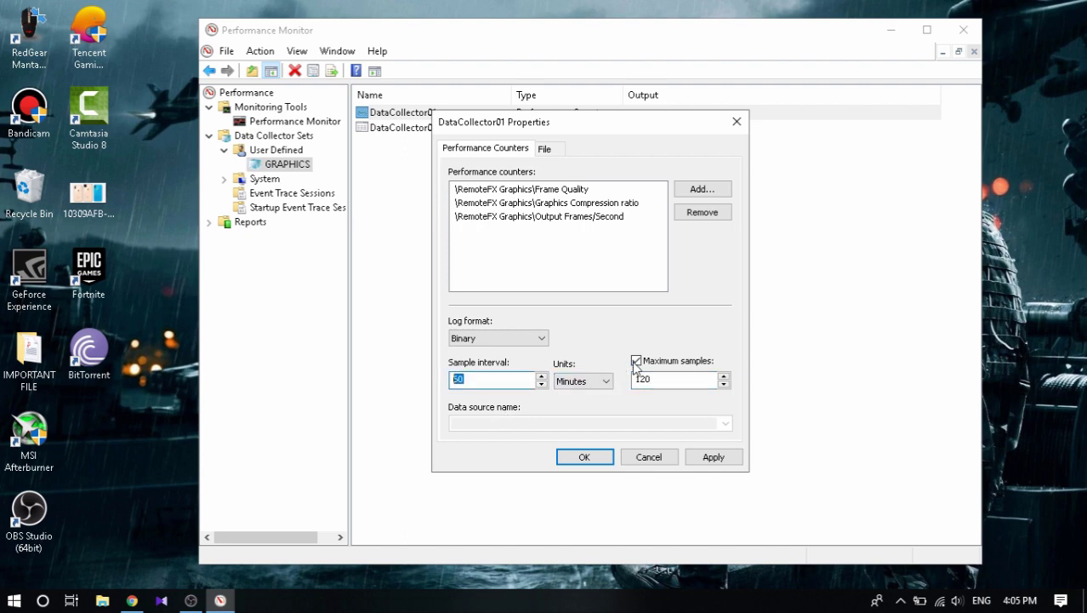
{"action": "double_click", "coordinate": [669, 380]}
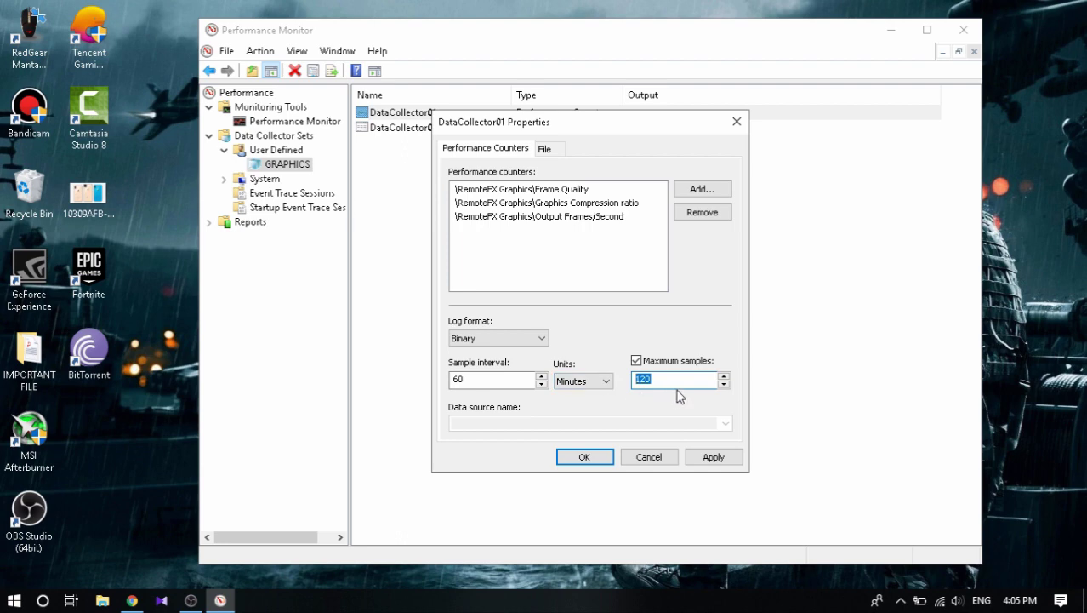
{"action": "left_click", "coordinate": [714, 457]}
{"action": "left_click", "coordinate": [585, 457]}
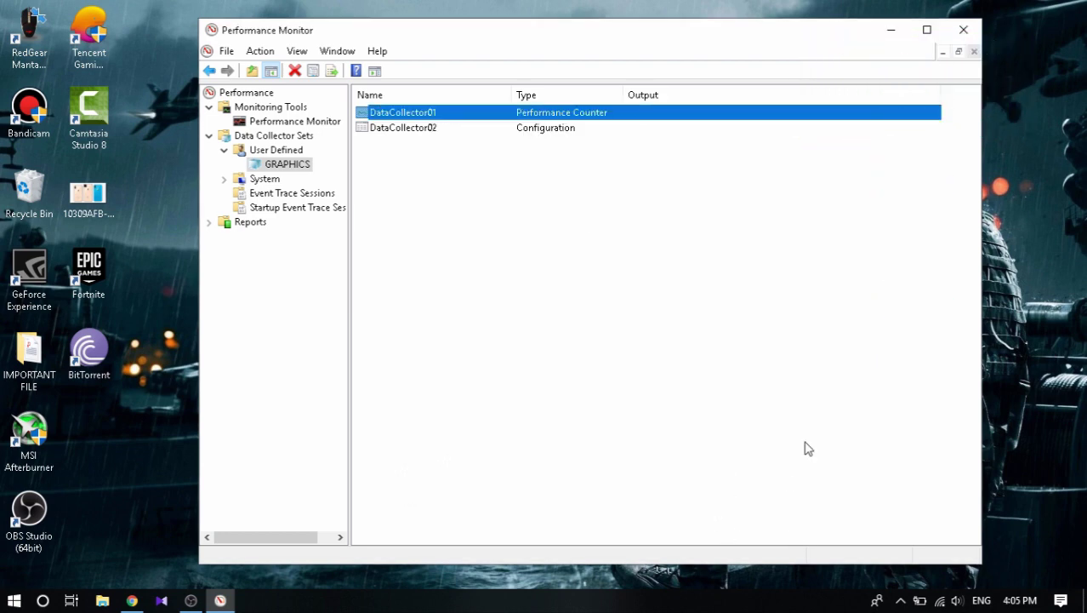
Close Performance Monitor, then pick Restart in the Shut Down Windows dialog and cancel it.
{"action": "left_click", "coordinate": [970, 37]}
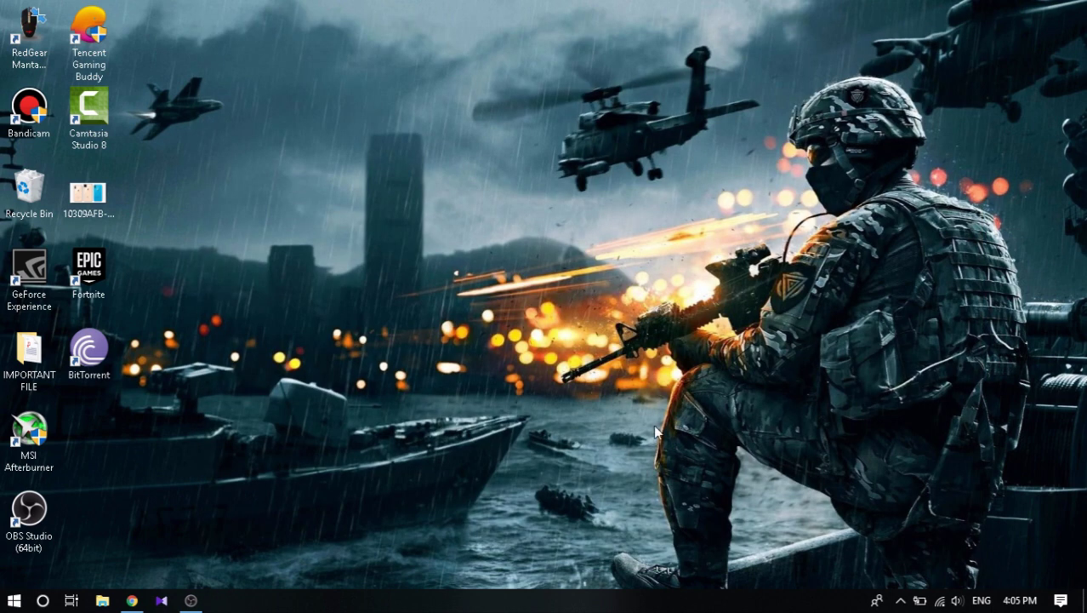
{"action": "key", "text": "alt+F4"}
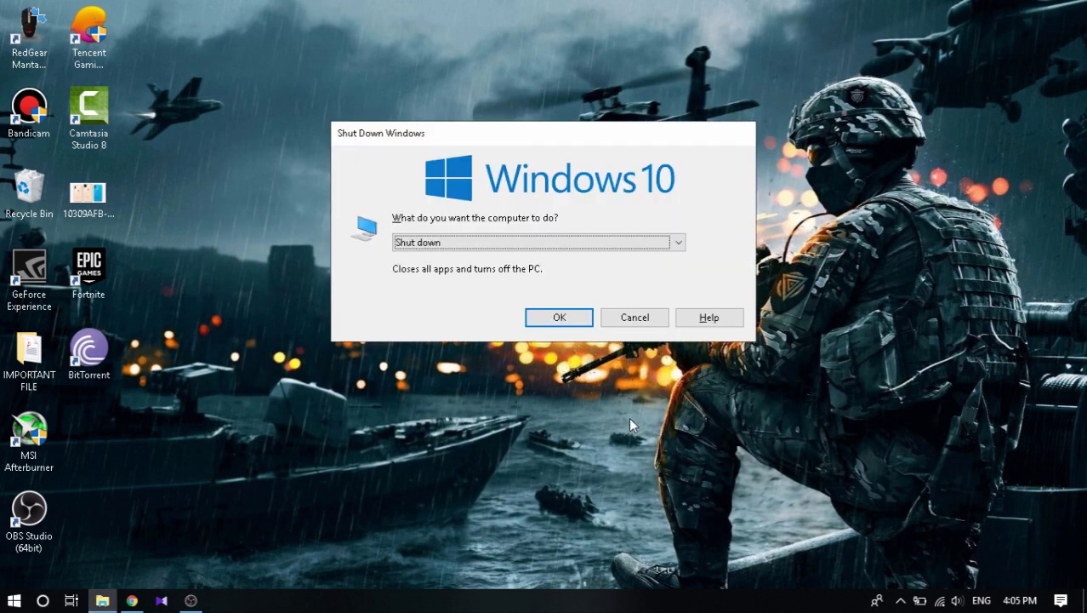
{"action": "left_click", "coordinate": [678, 243]}
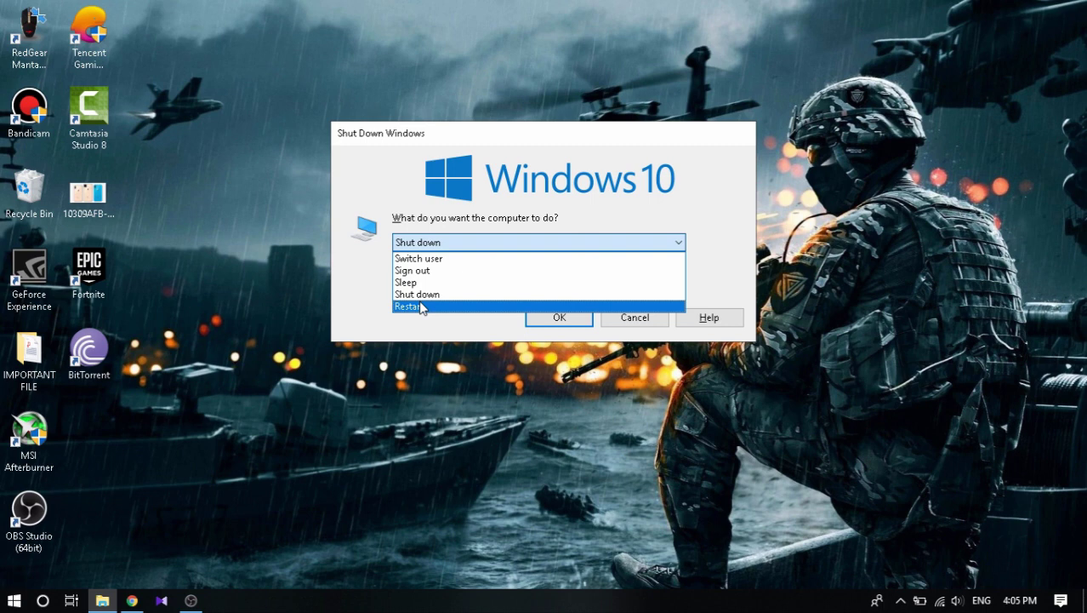
{"action": "left_click", "coordinate": [423, 295]}
{"action": "left_click", "coordinate": [679, 242]}
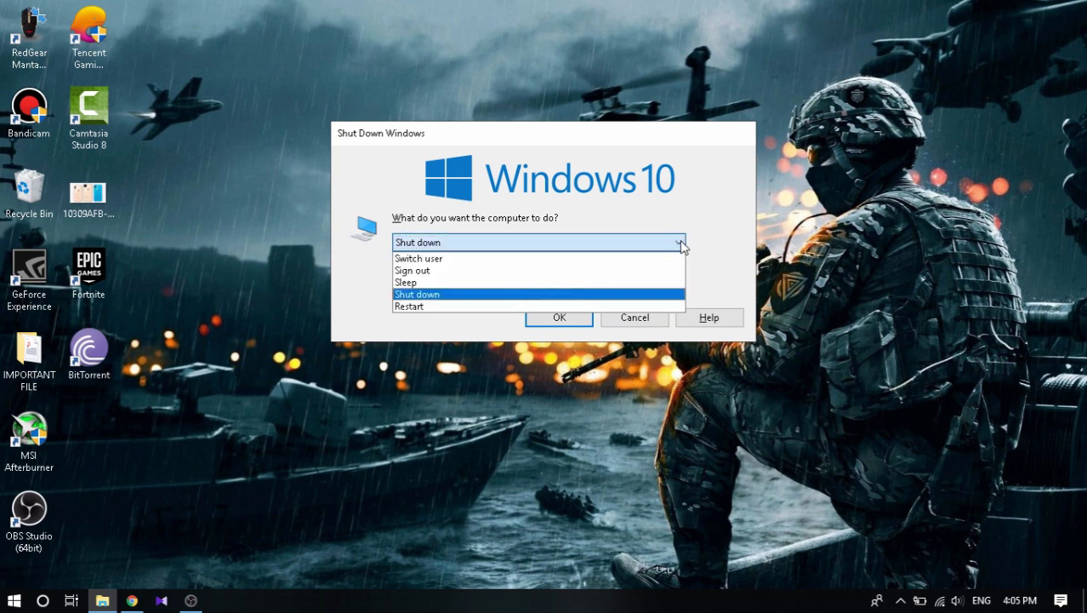
{"action": "left_click", "coordinate": [431, 306]}
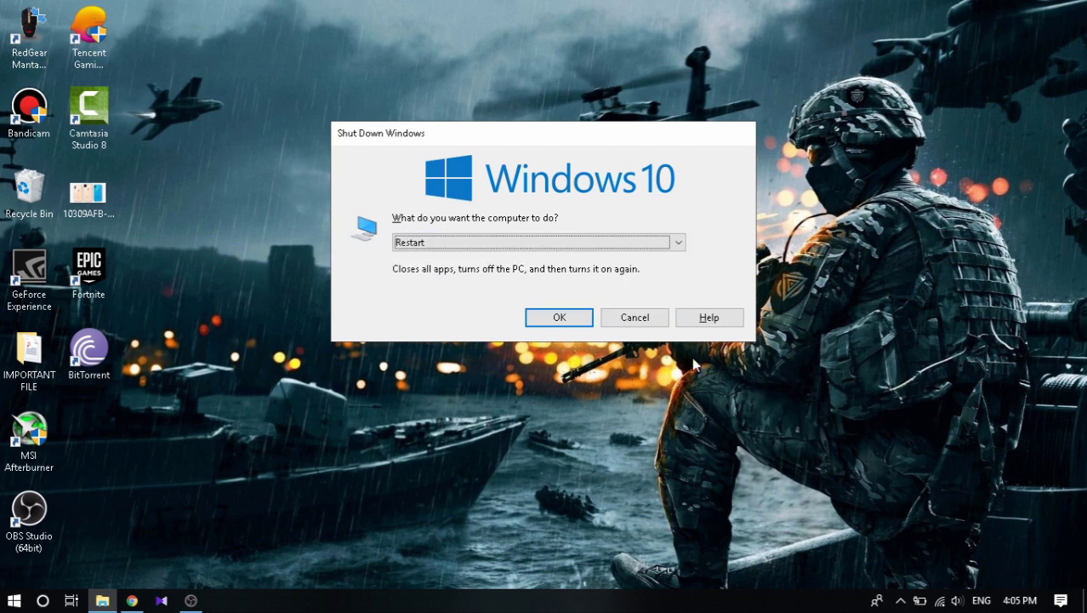
{"action": "left_click", "coordinate": [637, 320]}
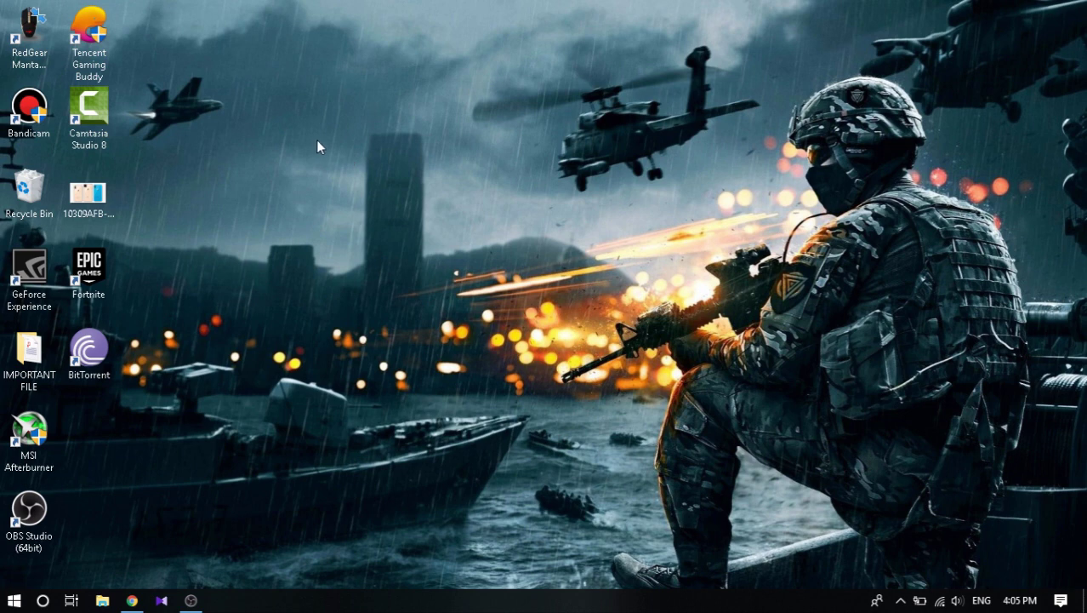